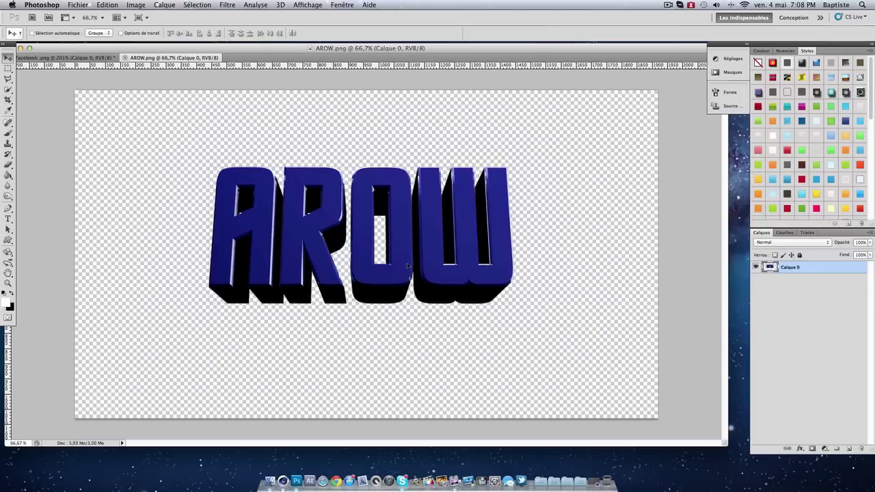
Shift the AROW lettering slightly right and down toward the canvas centre
mouse_move(413, 259)
left_mouse_down()
mouse_move(482, 292)
mouse_move(425, 278)
left_mouse_up()
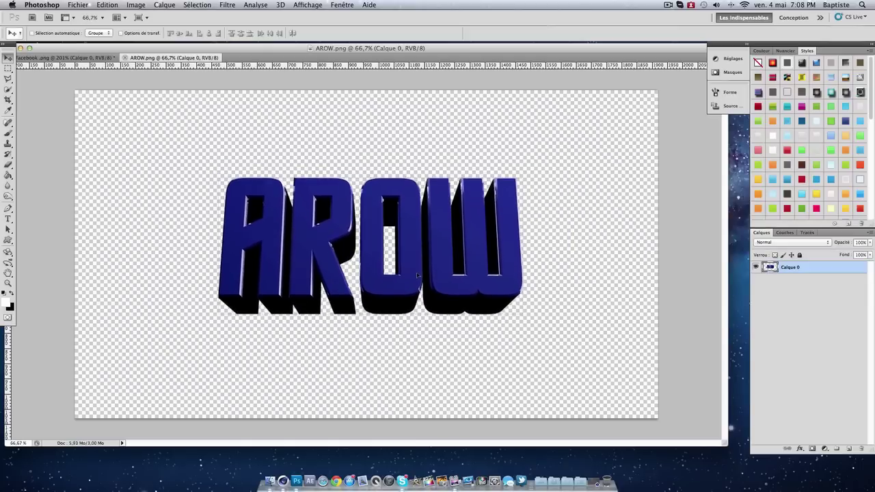
mouse_move(424, 277)
left_mouse_down()
mouse_move(419, 267)
mouse_move(421, 273)
left_mouse_up()
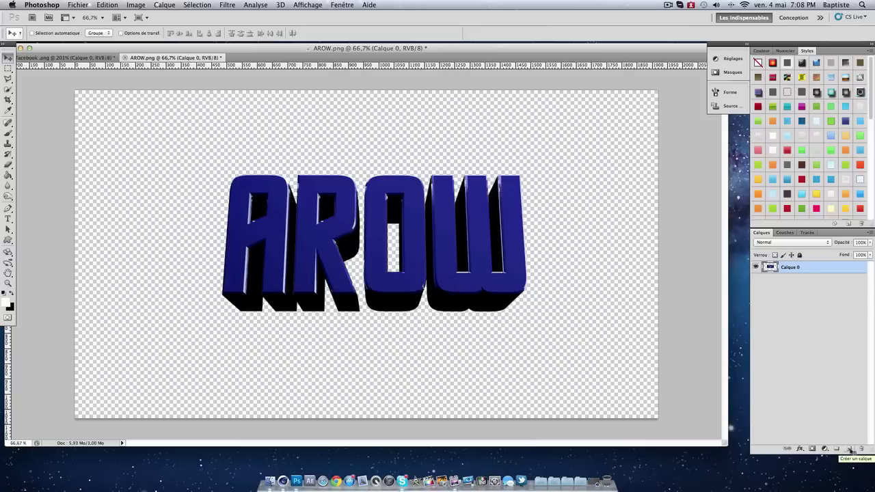
Add new layer Calque 1 beneath the lettering and fill it with white
left_click(849, 449)
left_click_drag(792, 267, 807, 326)
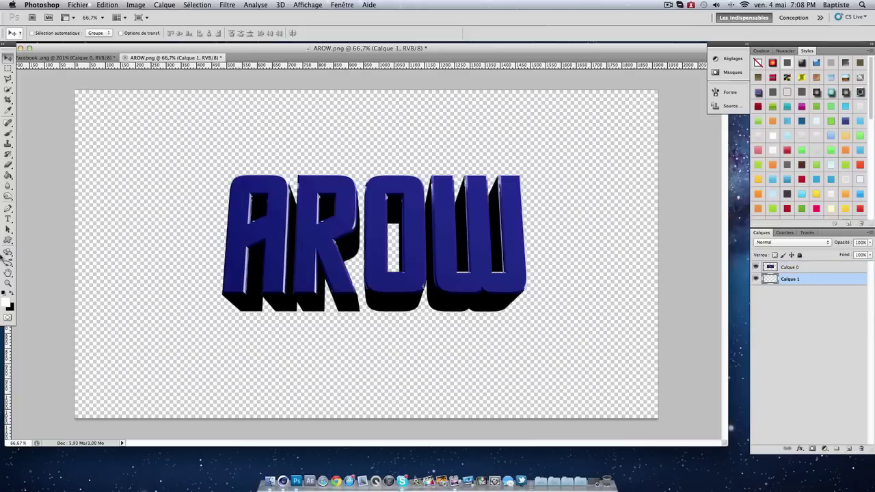
left_click(9, 134)
left_click(9, 176)
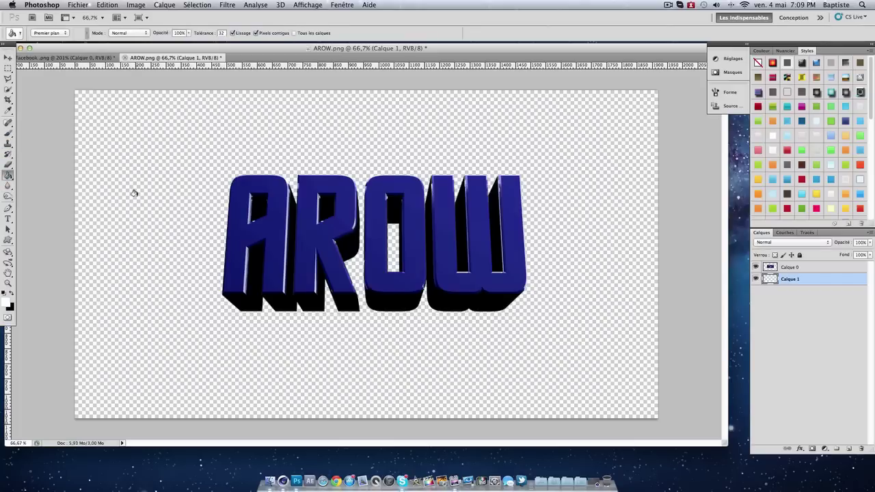
left_click(135, 193)
left_click(9, 59)
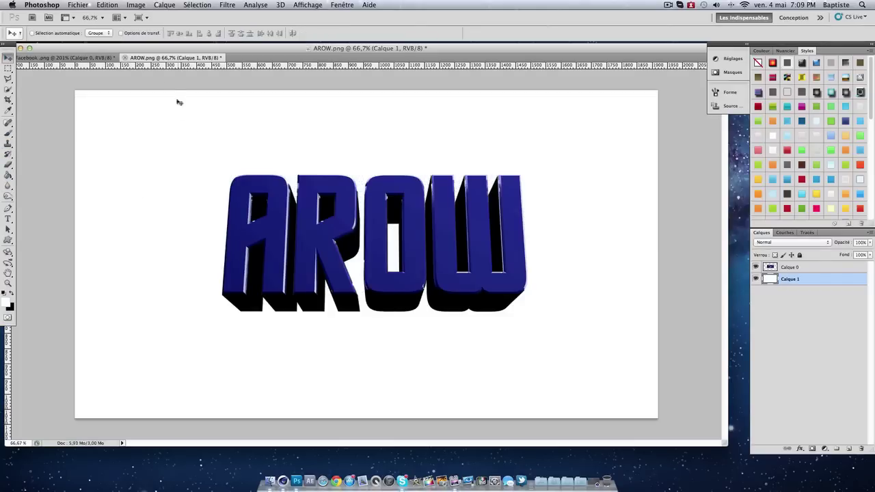
left_click_drag(156, 49, 162, 46)
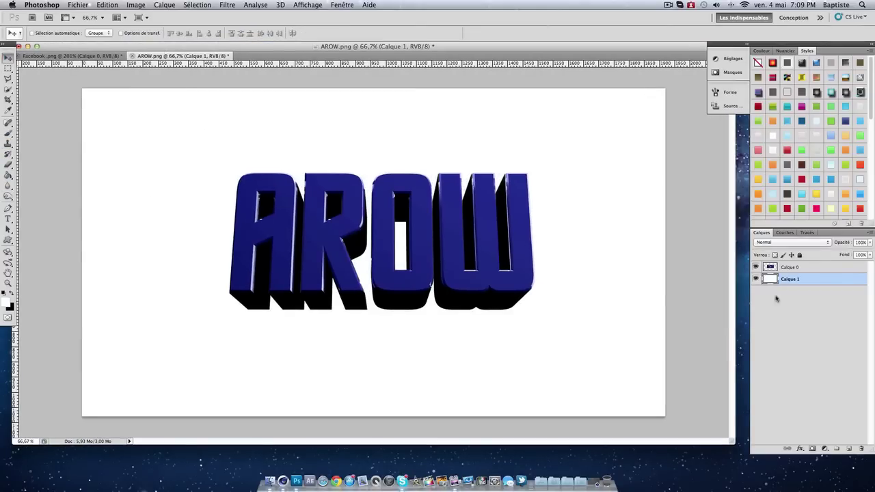
Select the lettering layer Calque 0, leaving its name unchanged
left_click(812, 268)
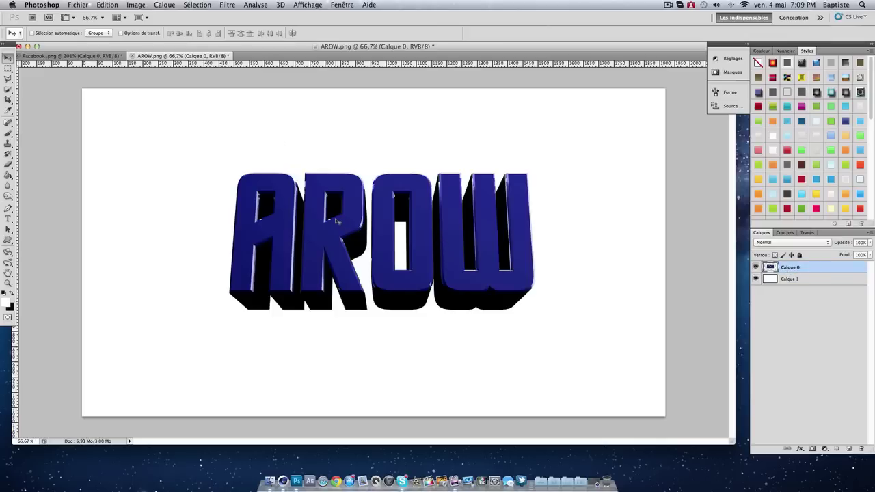
double_click(823, 269)
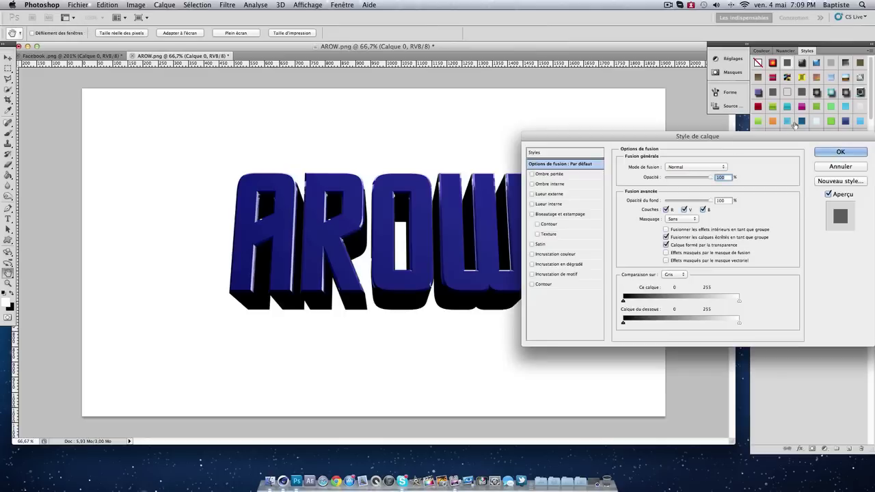
left_click(840, 151)
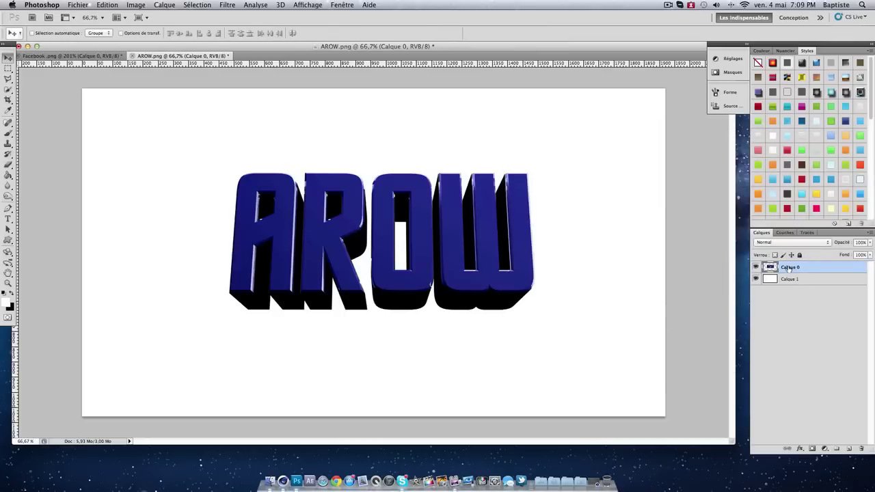
double_click(790, 268)
key("Return")
Enable Incrustation en dégradé on the lettering with blend mode Incrustation
double_click(819, 268)
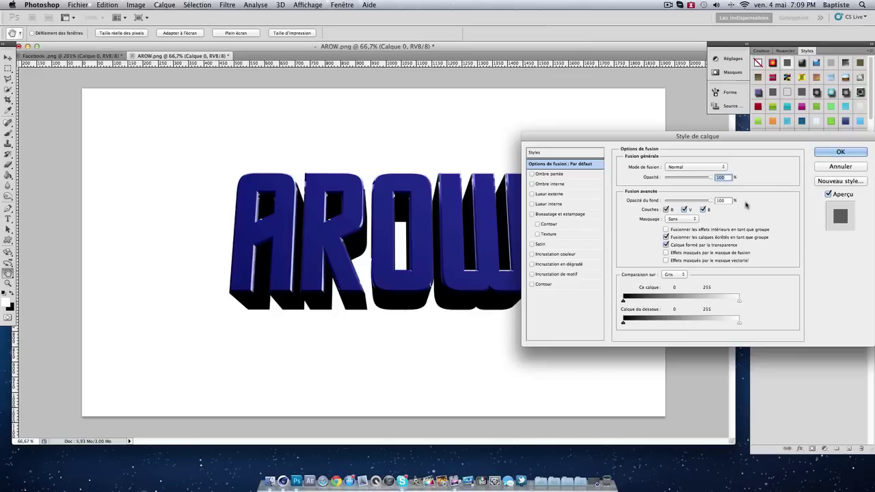
left_click_drag(651, 151, 643, 209)
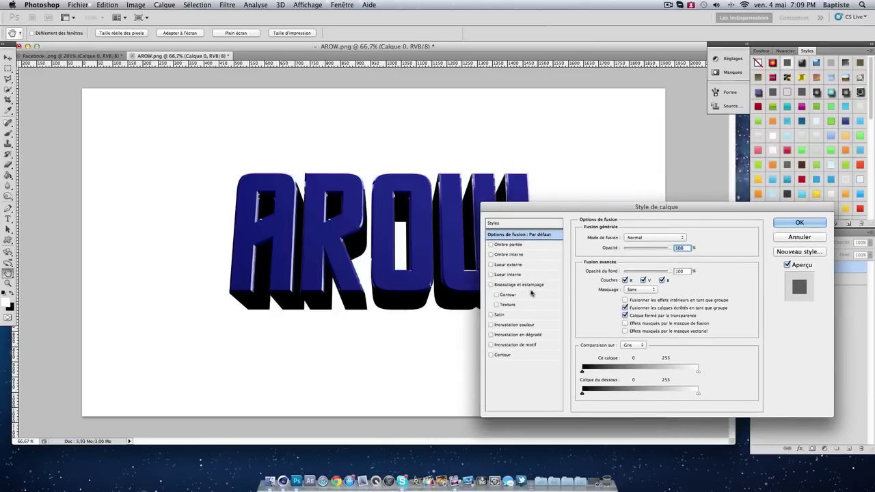
left_click(491, 335)
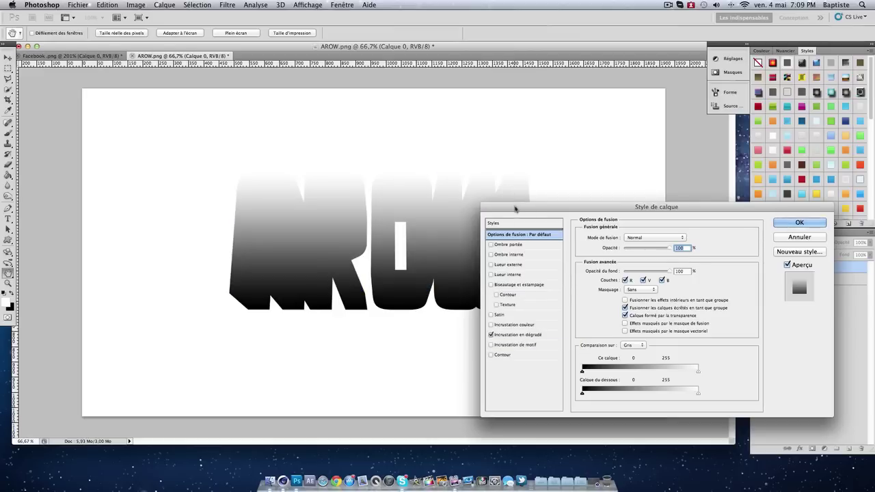
left_click_drag(516, 206, 575, 179)
left_click(579, 308)
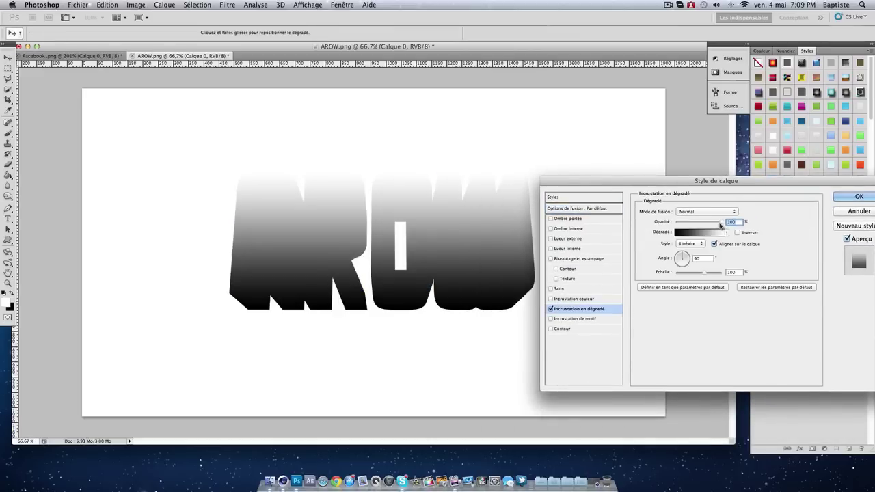
left_click(707, 211)
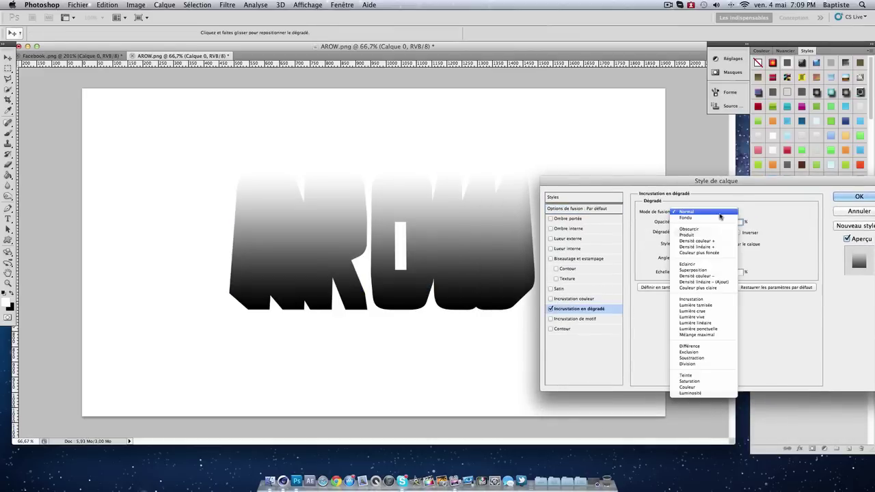
left_click(701, 300)
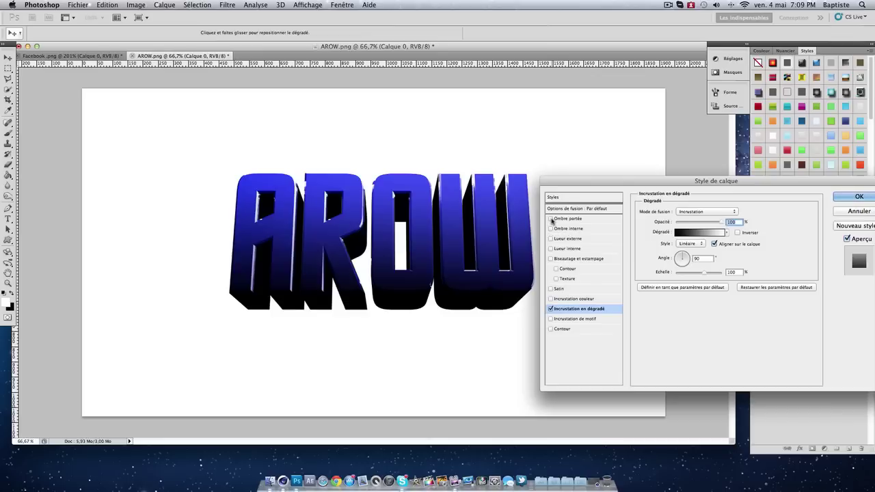
Enable Ombre portée on the lettering and start setting its distance
left_click(551, 219)
left_click(580, 219)
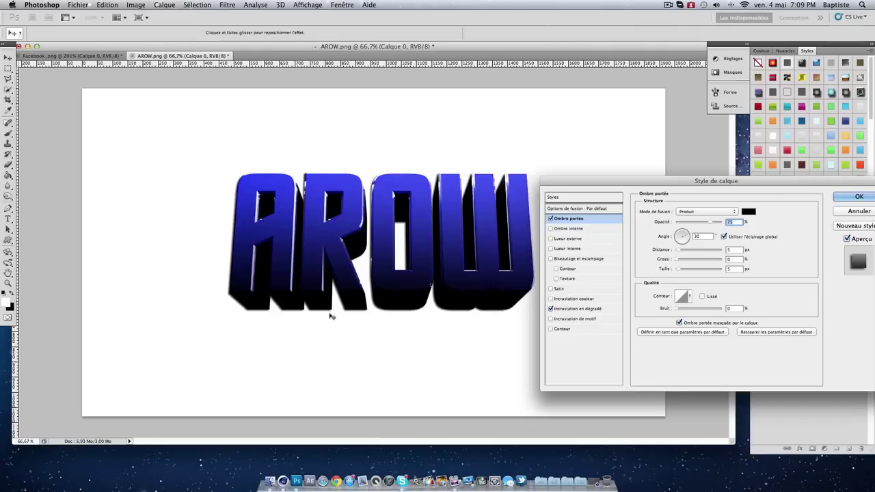
left_click(733, 251)
key("BackSpace")
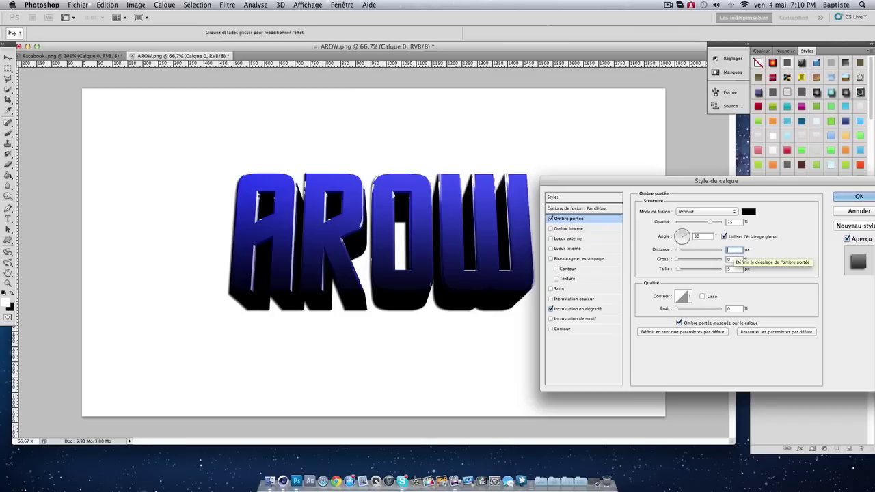
type("25")
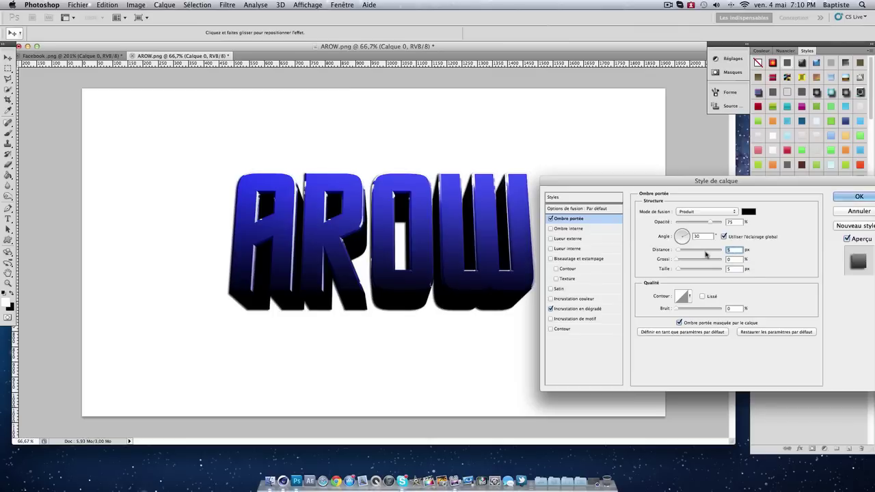
type("0")
Finish the drop shadow with 0 px distance, 20% spread and a larger size, then apply
left_click(735, 258)
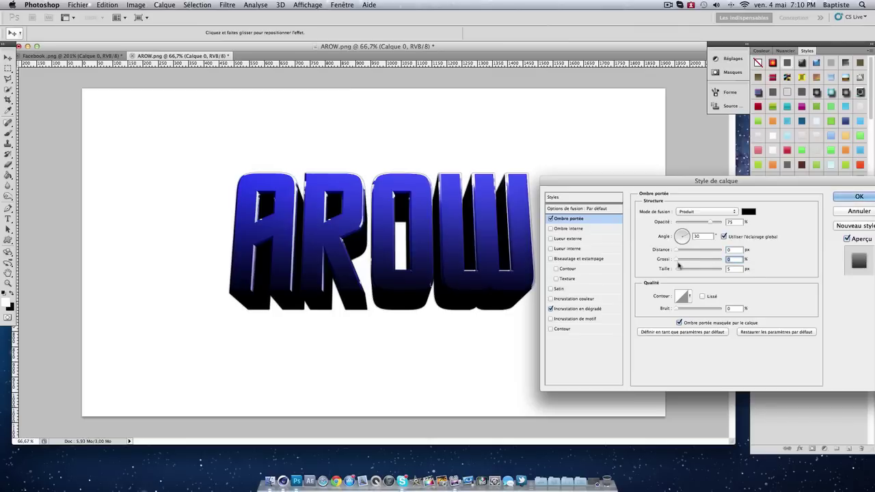
type("20")
key("Tab")
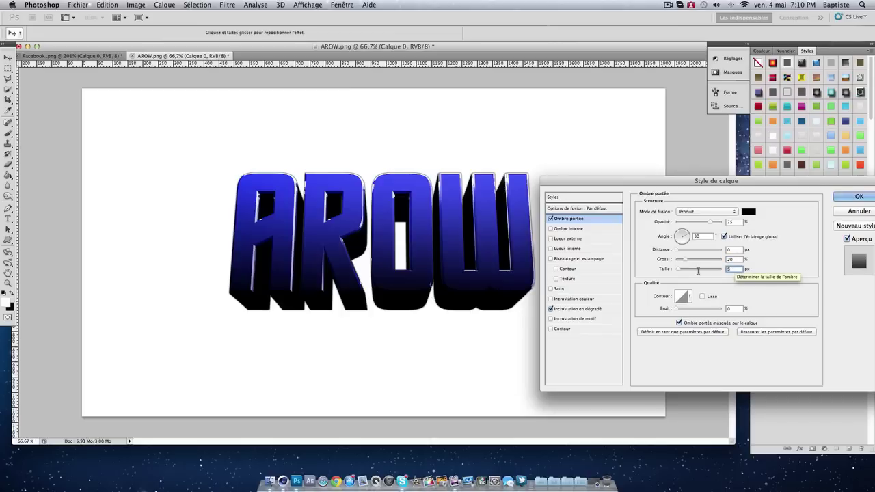
type("30")
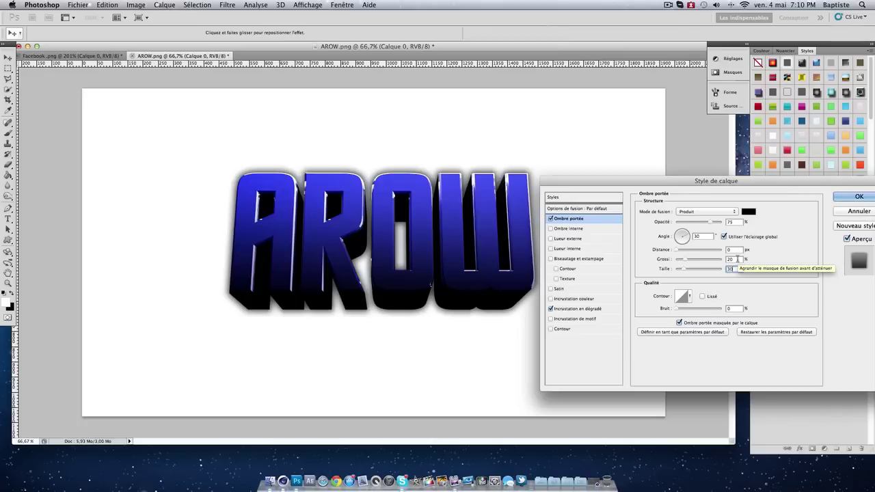
left_click_drag(683, 270, 684, 271)
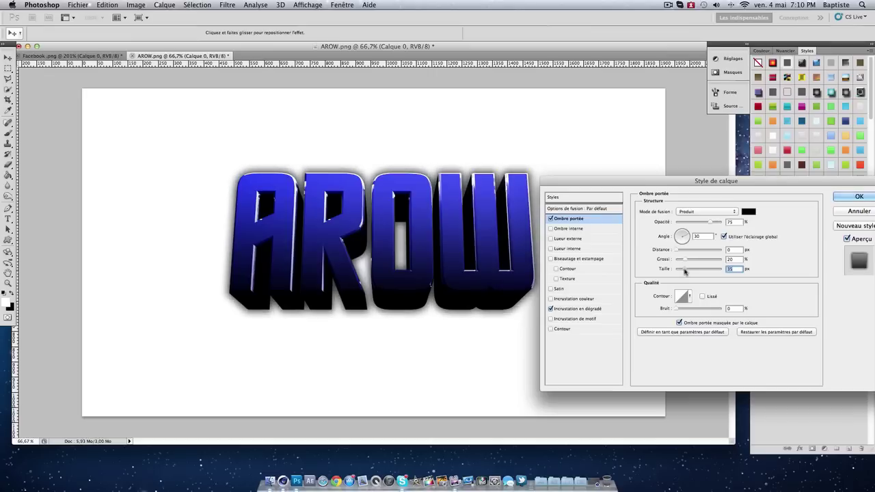
left_click(865, 198)
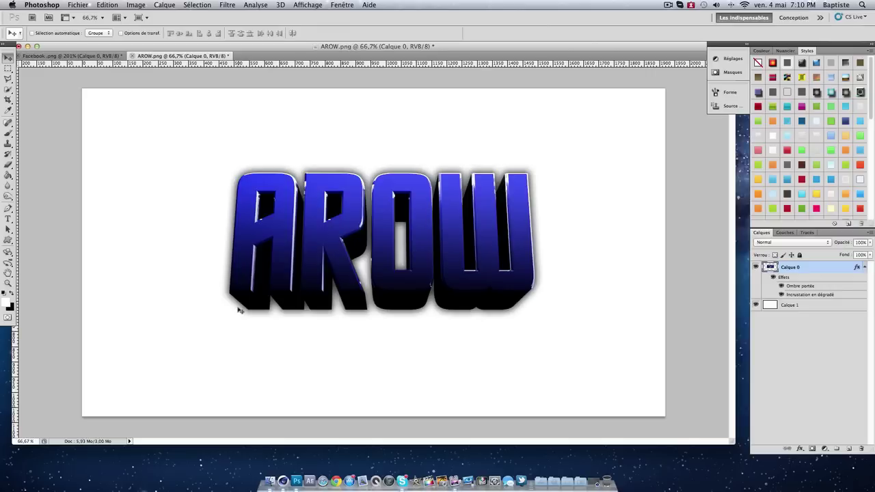
left_click(754, 468)
Open the Pack GFX texture pack down to its Textures folder
double_click(845, 359)
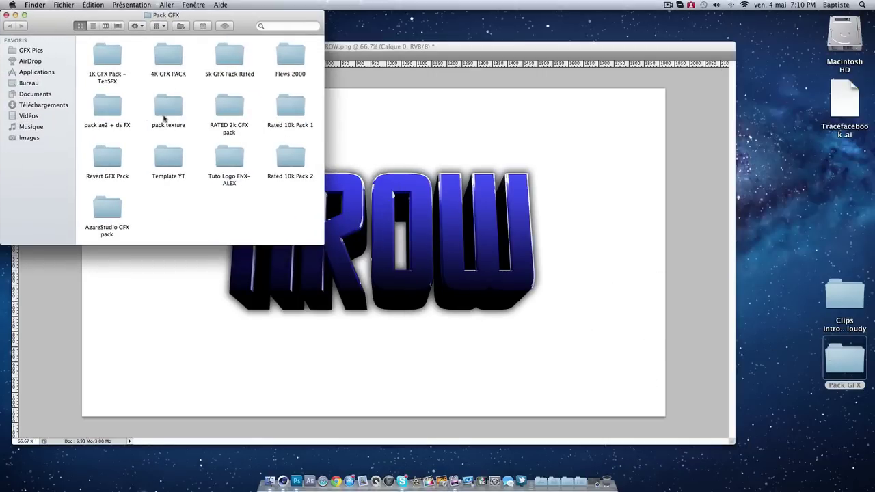
double_click(164, 118)
scroll(139, 117, "down", 3)
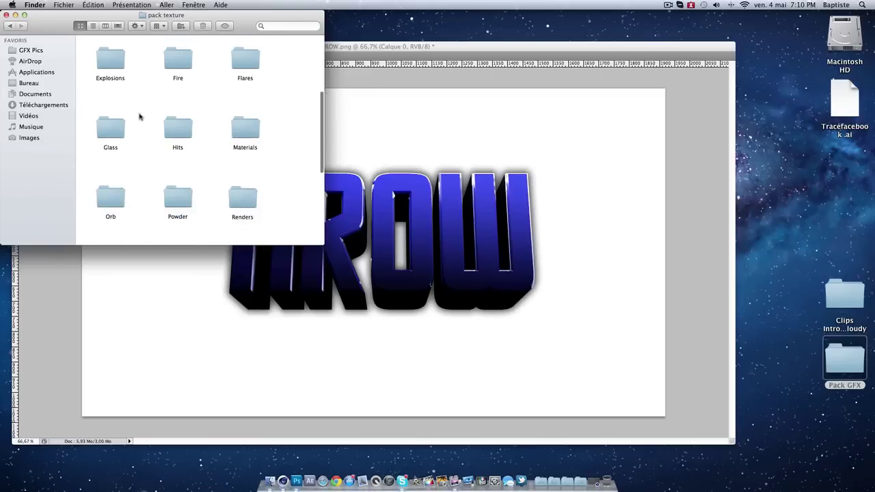
scroll(139, 117, "down", 3)
scroll(139, 117, "down", 3)
double_click(266, 151)
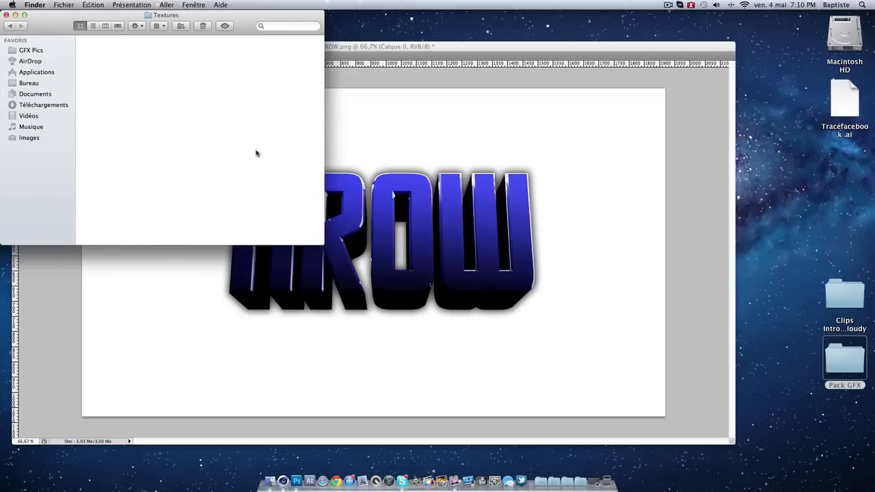
Browse the Textures folder and select Scratch Metal.jpg
scroll(153, 103, "down", 5)
scroll(152, 130, "down", 3)
scroll(153, 136, "down", 3)
scroll(133, 141, "down", 2)
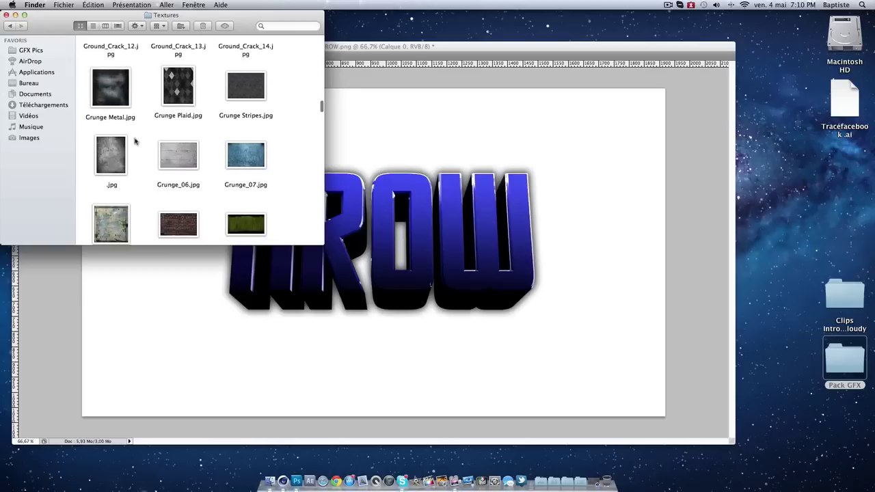
scroll(129, 142, "down", 3)
scroll(129, 142, "down", 3)
scroll(129, 142, "down", 5)
scroll(130, 142, "down", 3)
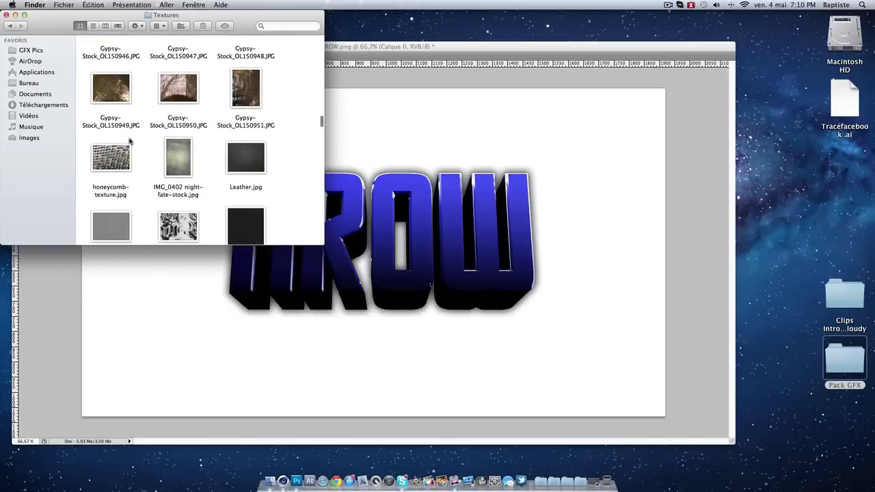
scroll(129, 141, "down", 3)
scroll(129, 142, "down", 3)
scroll(129, 141, "down", 2)
scroll(129, 142, "down", 2)
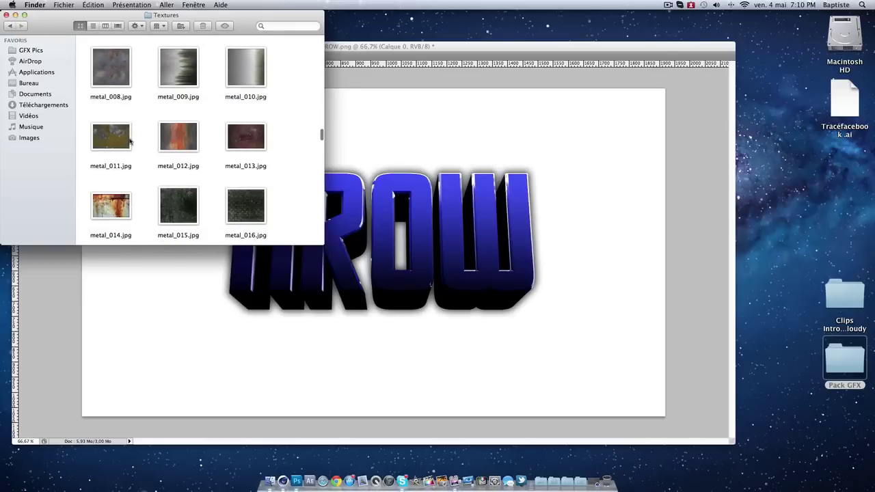
scroll(129, 141, "down", 3)
scroll(129, 141, "down", 4)
scroll(129, 141, "up", 10)
scroll(129, 142, "up", 5)
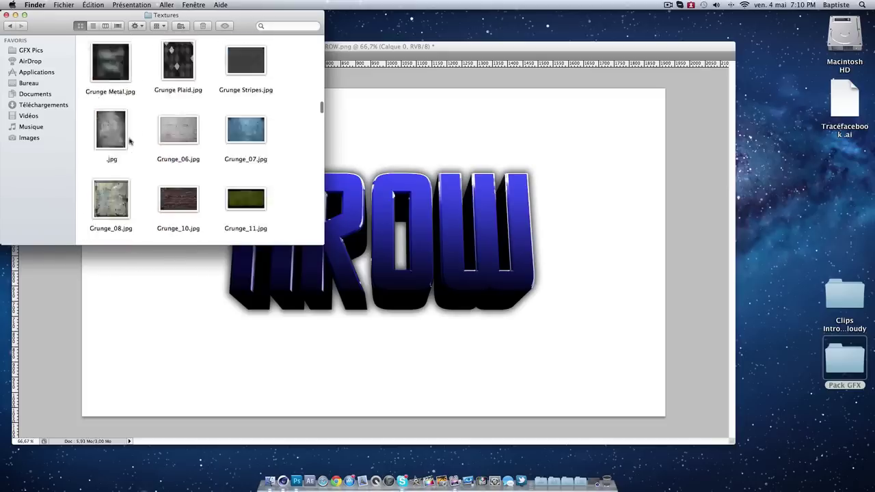
scroll(130, 142, "up", 3)
scroll(130, 142, "up", 5)
scroll(129, 141, "up", 3)
scroll(129, 141, "up", 3)
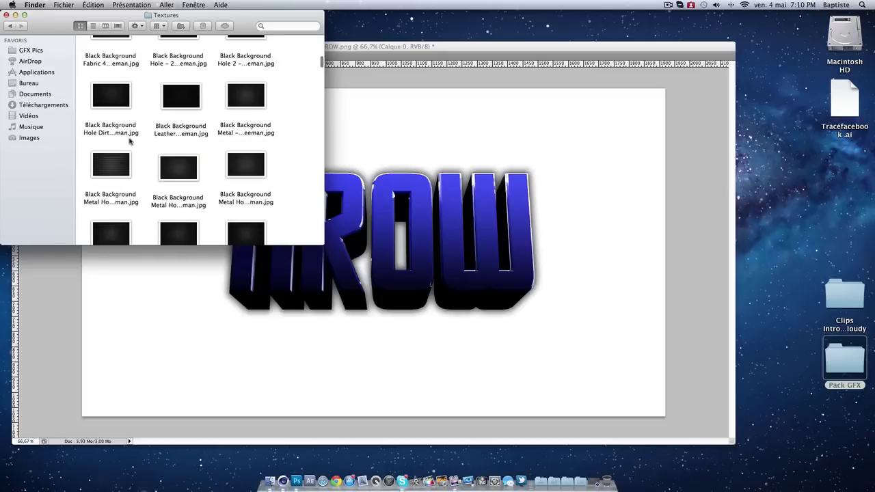
scroll(129, 141, "up", 5)
scroll(129, 142, "up", 3)
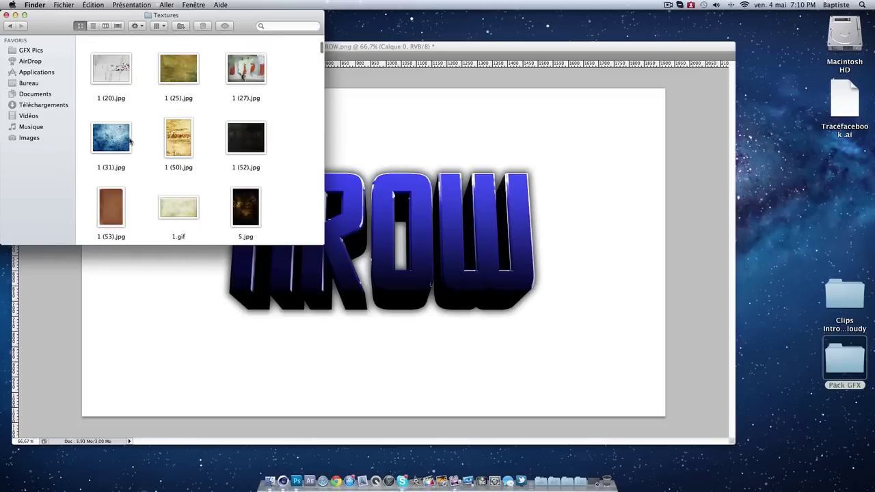
scroll(130, 141, "down", 3)
scroll(130, 141, "down", 3)
scroll(129, 141, "down", 2)
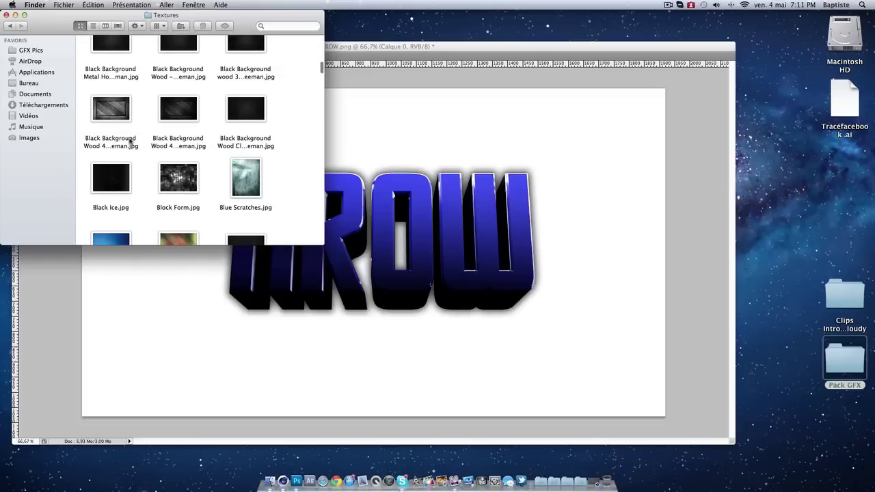
scroll(129, 141, "down", 2)
scroll(129, 142, "down", 2)
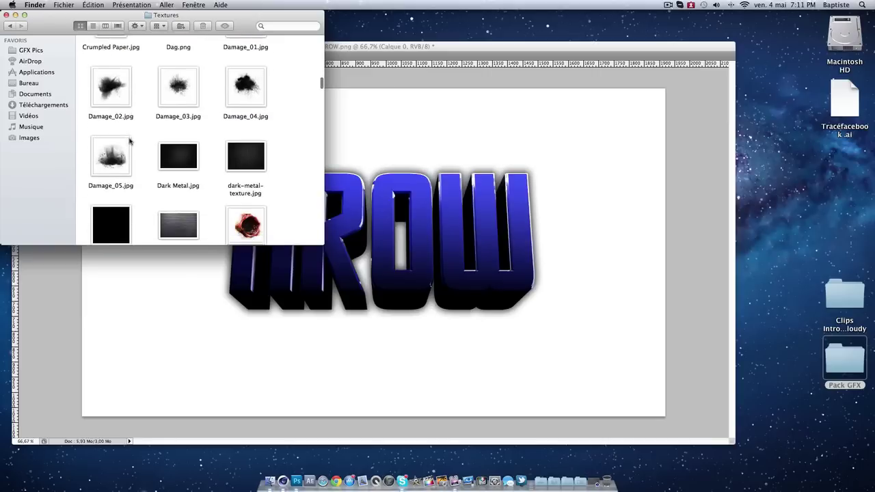
scroll(129, 141, "down", 3)
scroll(129, 142, "down", 2)
scroll(130, 141, "down", 2)
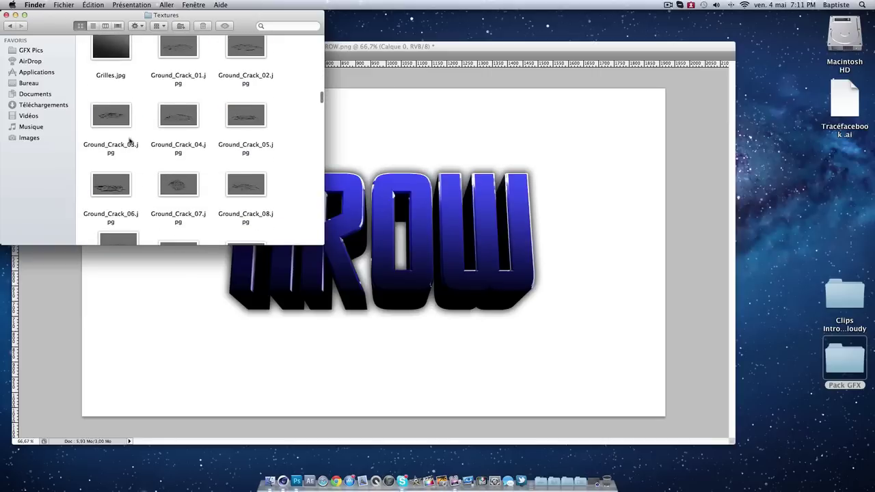
scroll(129, 141, "down", 2)
scroll(129, 142, "down", 2)
scroll(129, 141, "down", 2)
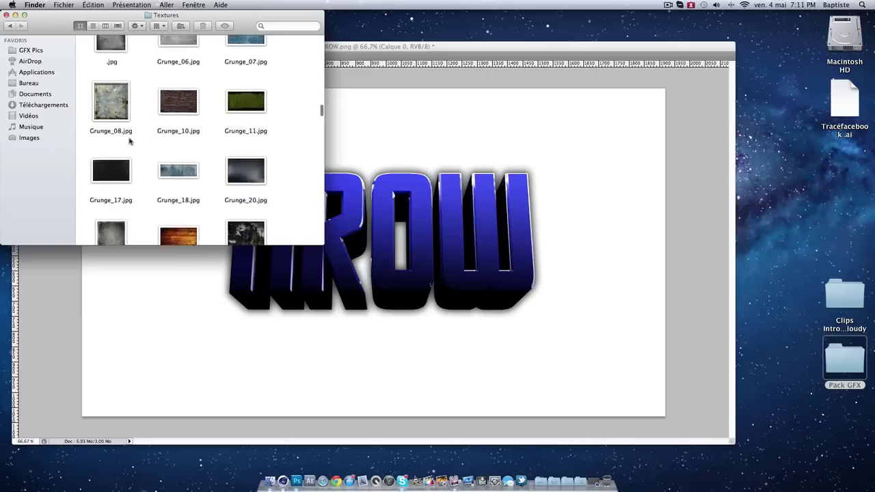
scroll(129, 141, "down", 2)
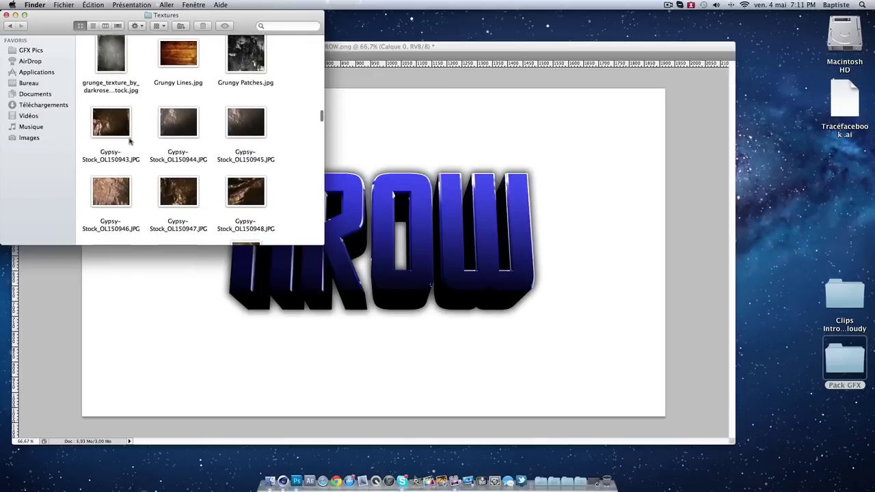
scroll(129, 141, "up", 2)
scroll(129, 141, "down", 3)
scroll(129, 142, "down", 3)
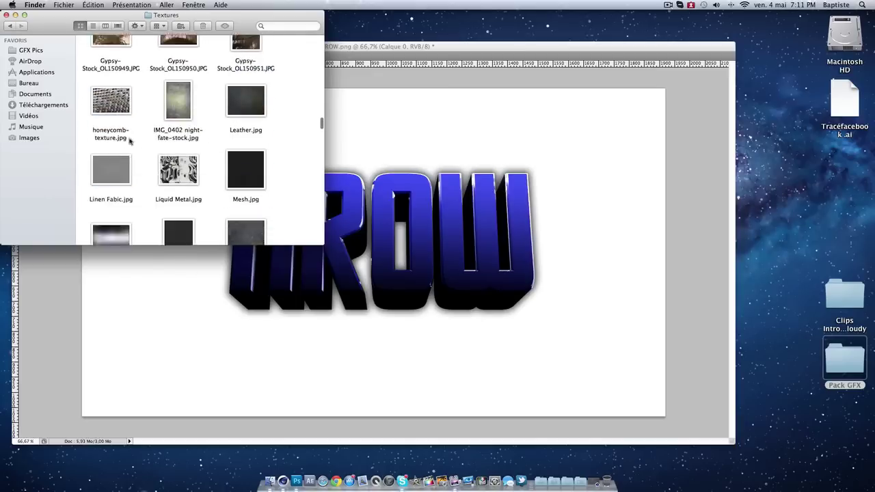
scroll(129, 142, "down", 1)
scroll(129, 141, "down", 1)
scroll(129, 142, "down", 1)
scroll(129, 141, "down", 1)
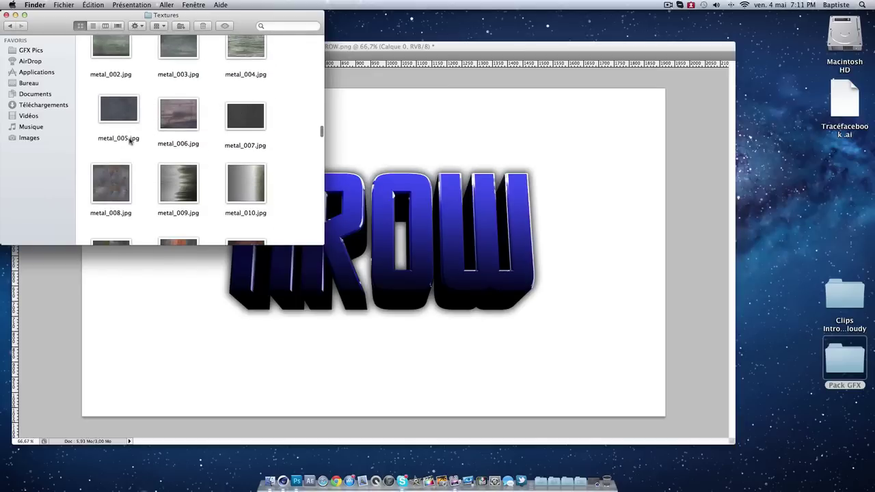
scroll(130, 141, "down", 1)
scroll(130, 141, "down", 2)
scroll(129, 141, "down", 2)
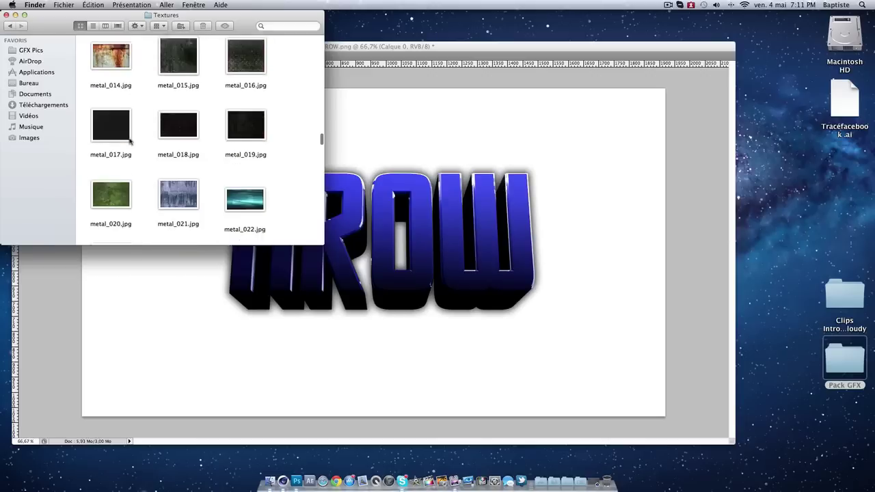
scroll(129, 141, "down", 2)
scroll(129, 140, "down", 2)
scroll(129, 141, "down", 2)
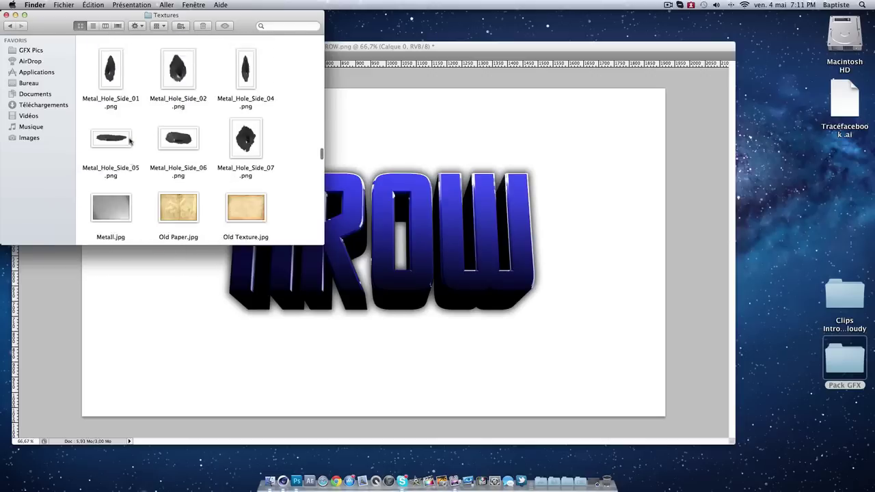
scroll(130, 141, "down", 1)
scroll(130, 140, "down", 1)
scroll(129, 141, "down", 2)
left_click(103, 156)
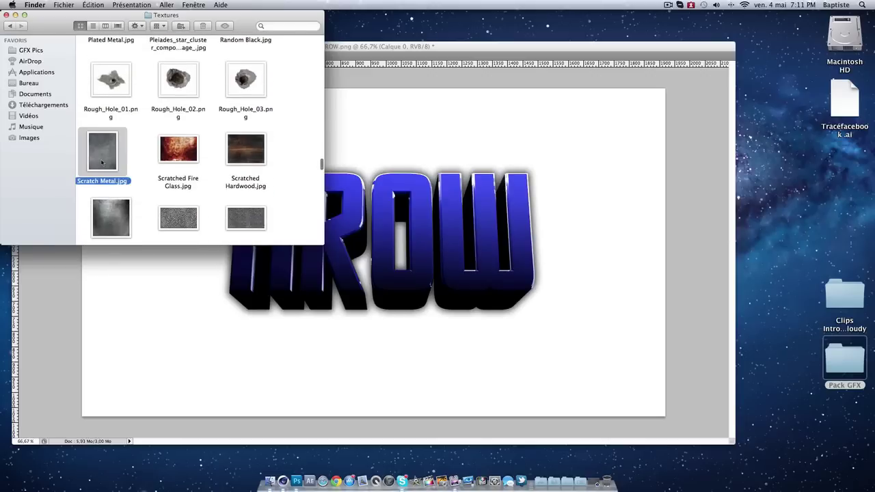
Place Scratch Metal.jpg into the AROW document and reposition the texture box
left_click_drag(102, 153, 494, 229)
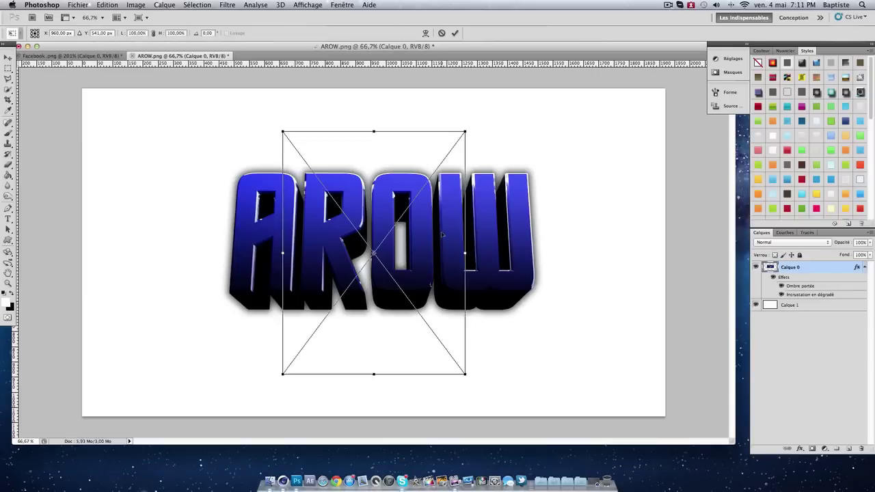
left_click_drag(403, 231, 329, 213)
right_click(351, 214)
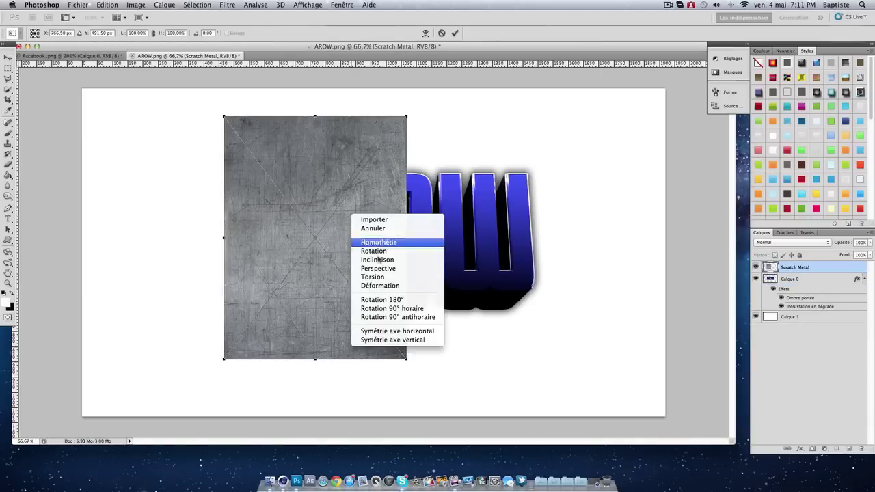
left_click(373, 259)
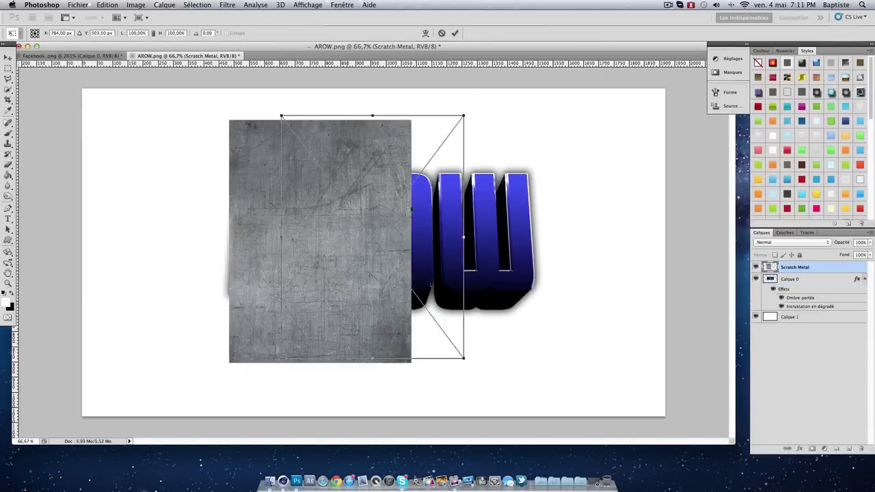
mouse_move(369, 246)
left_mouse_down()
mouse_move(464, 244)
mouse_move(335, 270)
mouse_move(170, 190)
left_mouse_up()
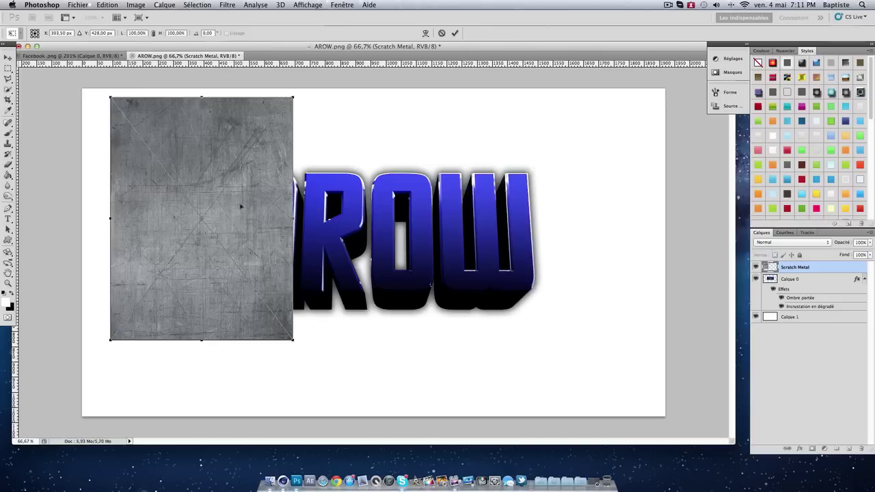
Rotate the texture 90° clockwise and move it over the left letters
right_click(240, 206)
left_click(275, 296)
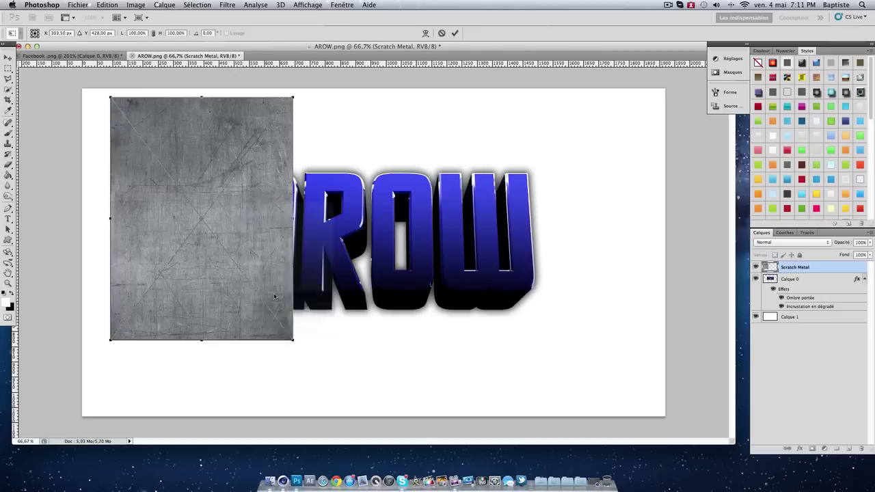
mouse_move(266, 233)
left_mouse_down()
mouse_move(410, 268)
mouse_move(303, 258)
mouse_move(313, 258)
left_mouse_up()
Duplicate the Scratch Metal layer, flip the copy horizontally and place it to the right
key("Return")
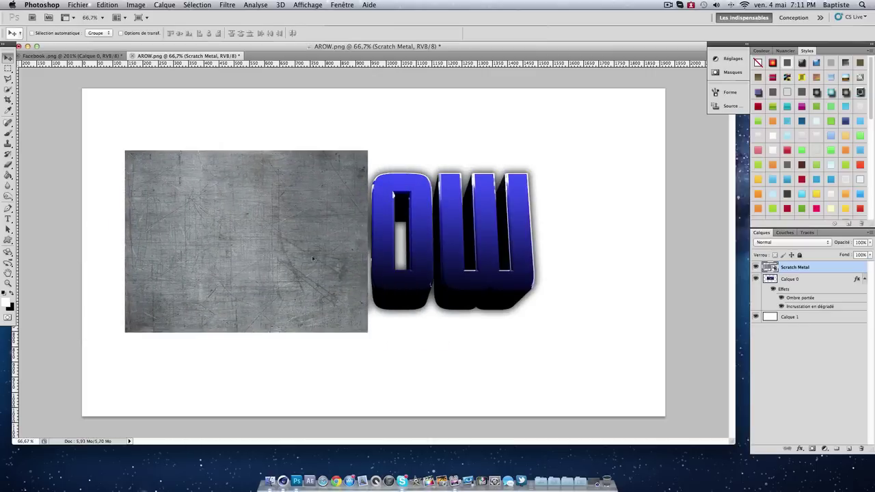
key("ctrl+j")
key("ctrl+t")
right_click(312, 258)
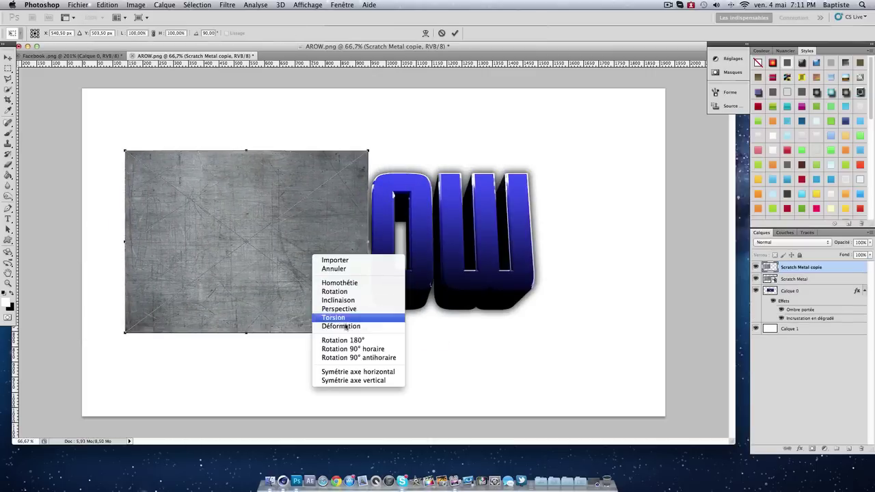
left_click(351, 371)
mouse_move(280, 253)
left_mouse_down()
mouse_move(535, 253)
mouse_move(527, 253)
left_mouse_up()
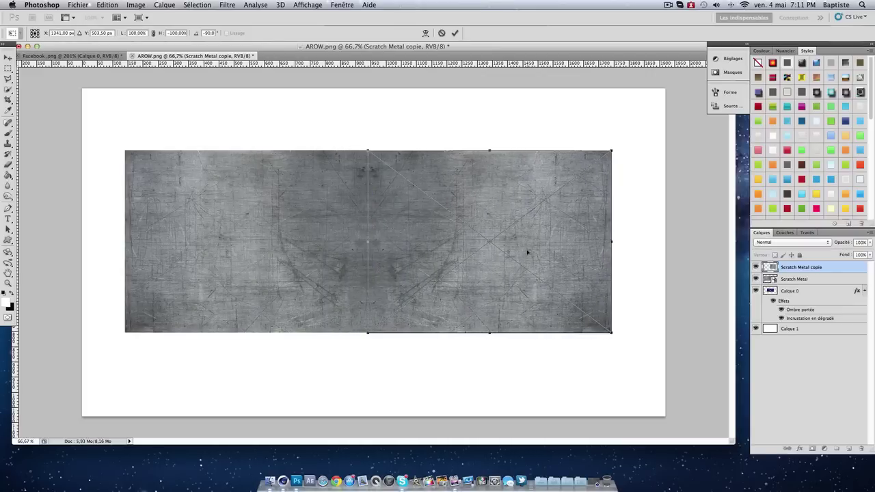
key("Return")
Merge the original and mirrored texture layers into one layer
left_click(803, 275)
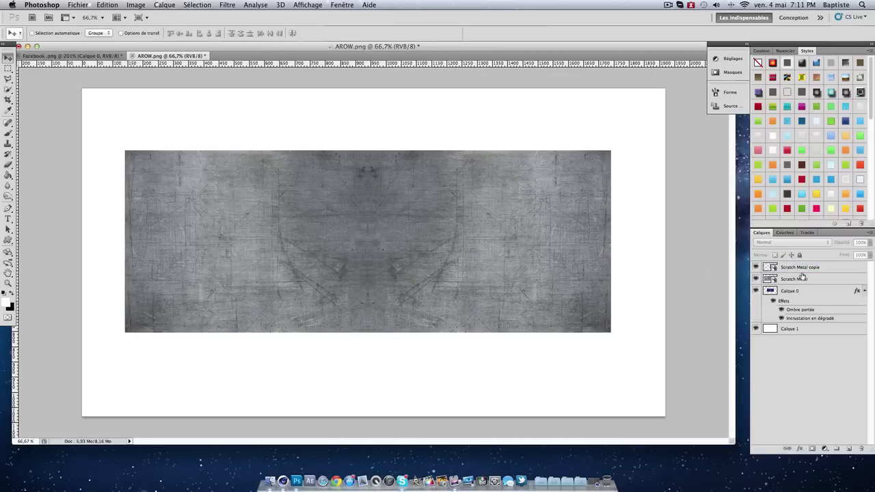
right_click(808, 272)
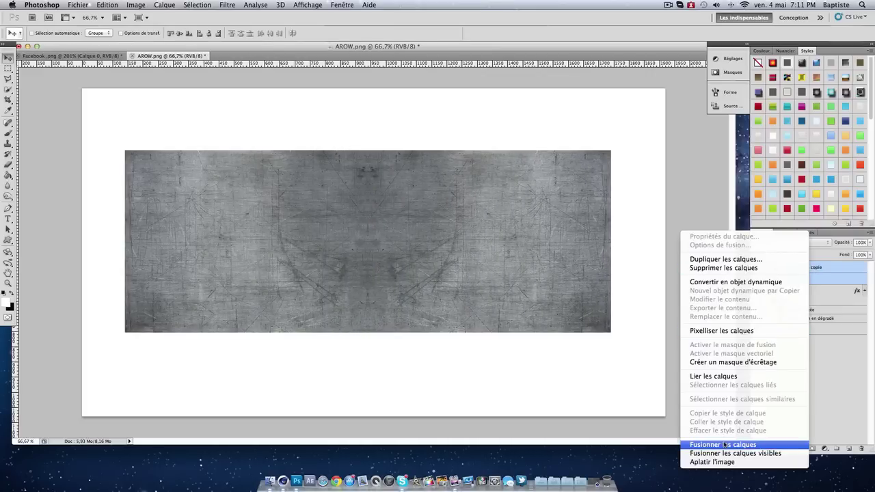
left_click(720, 445)
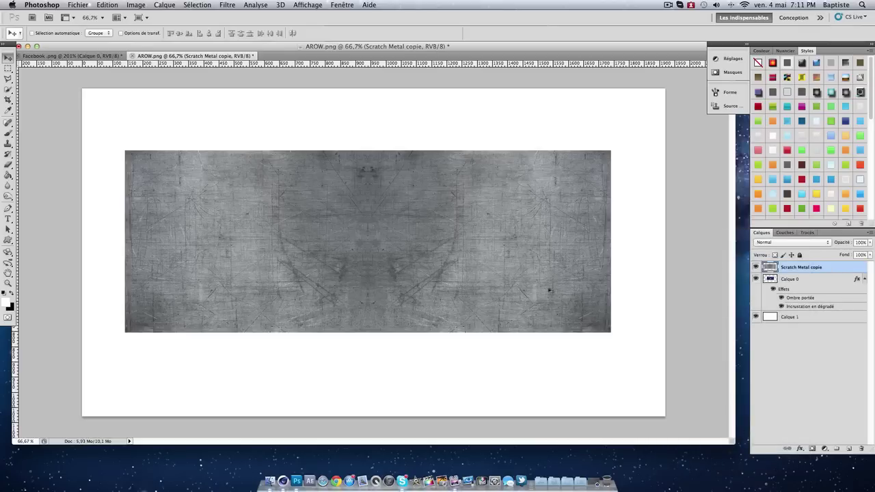
Set the merged texture layer's blend mode to Incrustation
left_click(755, 267)
left_click(755, 266)
mouse_move(799, 268)
left_mouse_down()
mouse_move(799, 300)
mouse_move(796, 268)
left_mouse_up()
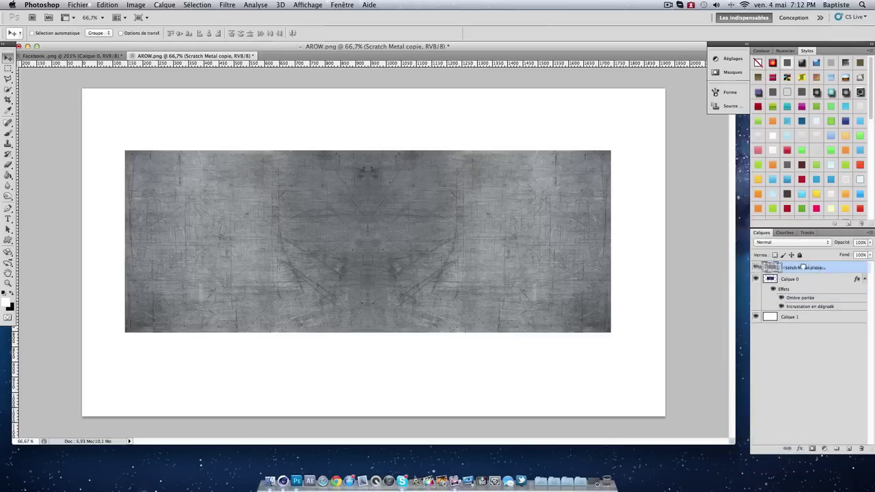
left_click(757, 242)
left_click(784, 332)
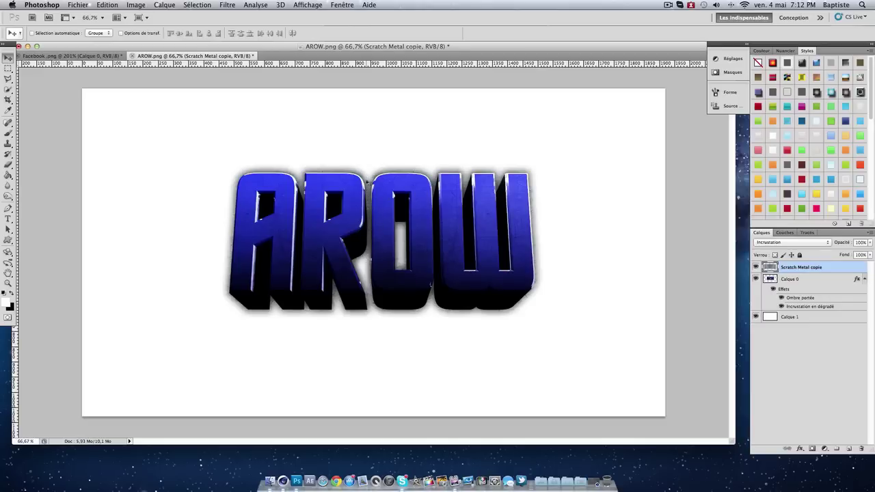
Create a clipping mask so Scratch Metal copie shows only inside the Calque 0 letters
right_click(805, 270)
left_click(738, 362)
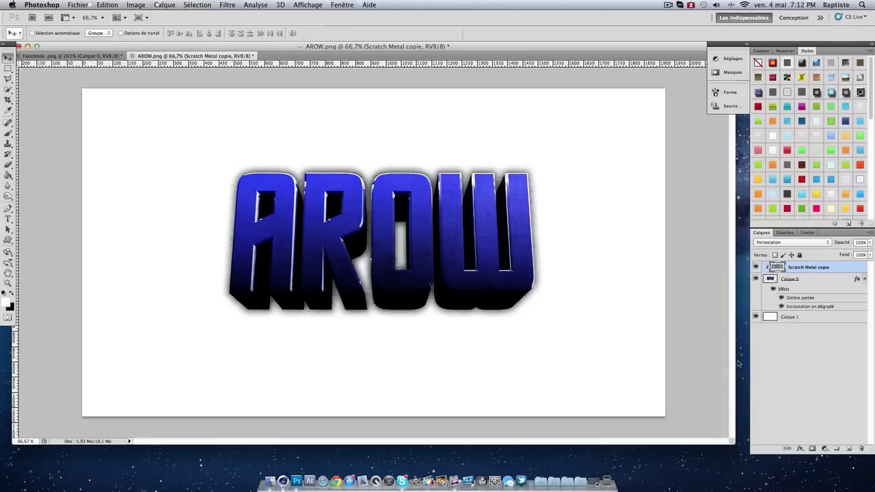
right_click(815, 267)
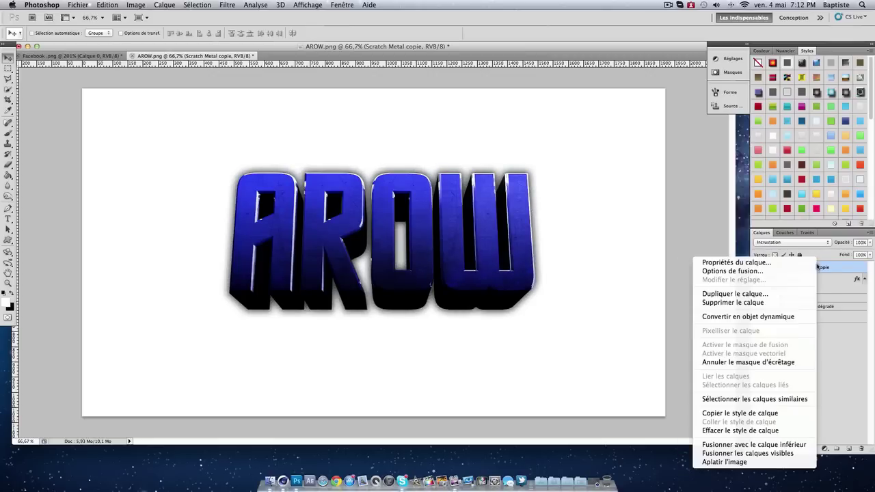
left_click(751, 362)
right_click(826, 268)
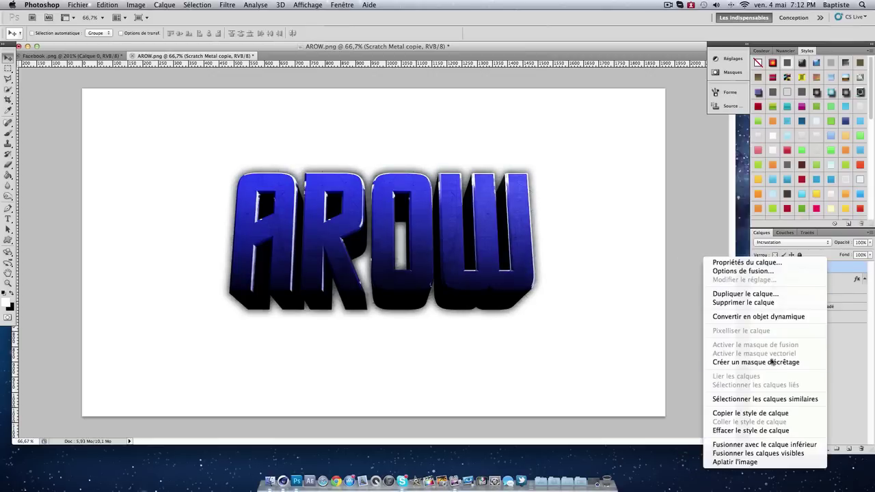
left_click(820, 363)
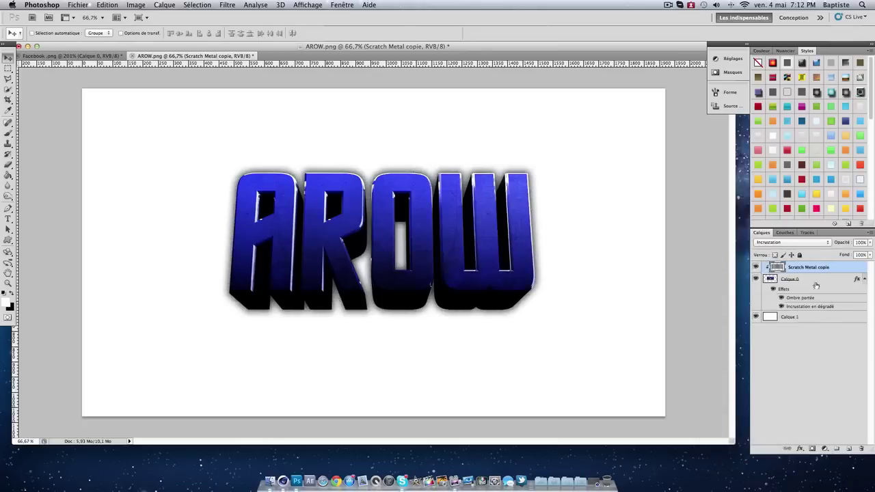
right_click(809, 270)
left_click(758, 362)
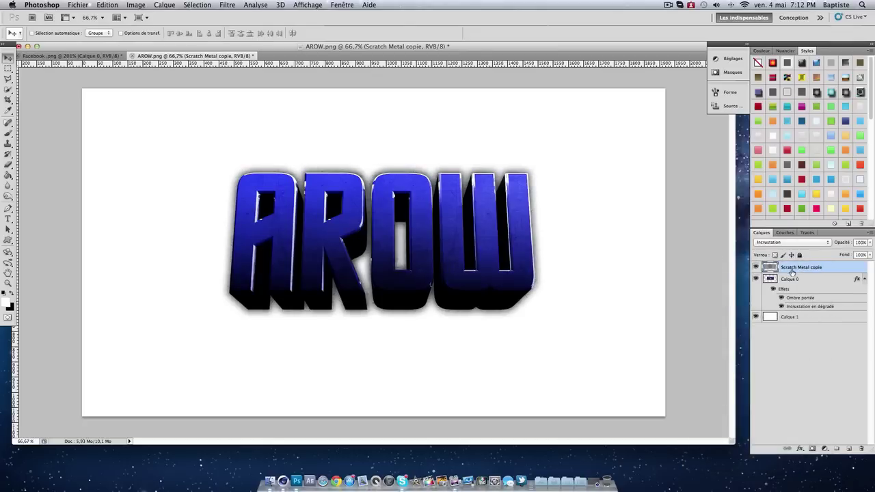
right_click(835, 267)
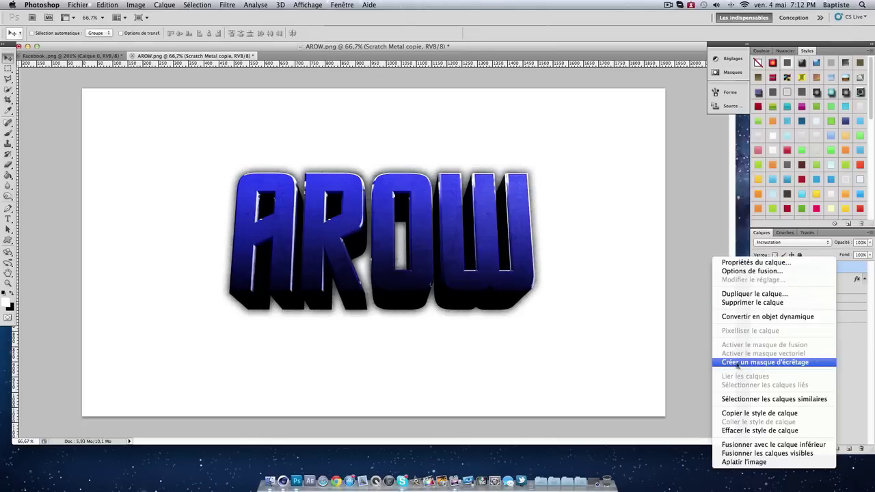
left_click(796, 362)
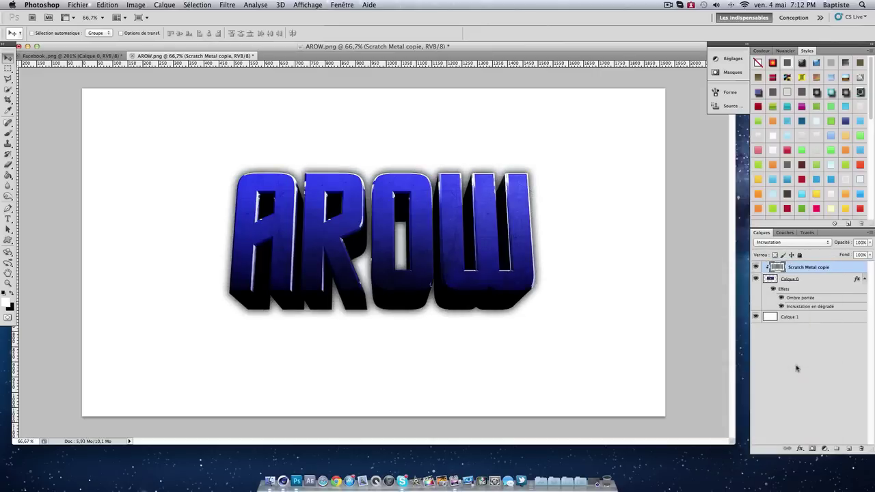
Select both the Calque 0 text layer and the Scratch Metal copie layer
left_click(808, 277)
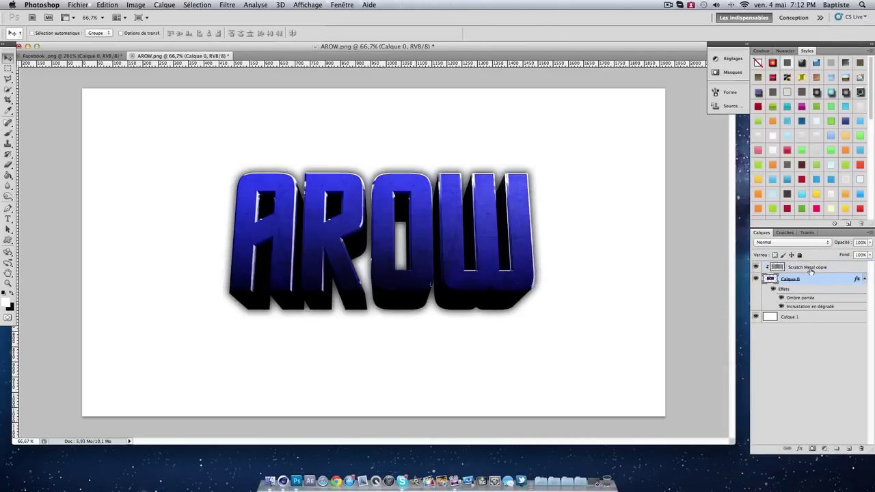
left_click(809, 268)
left_click(810, 277)
Release Scratch Metal copie's clipping mask (Annuler le masque d'écrêtage), then select Calque 0
key("ctrl+t")
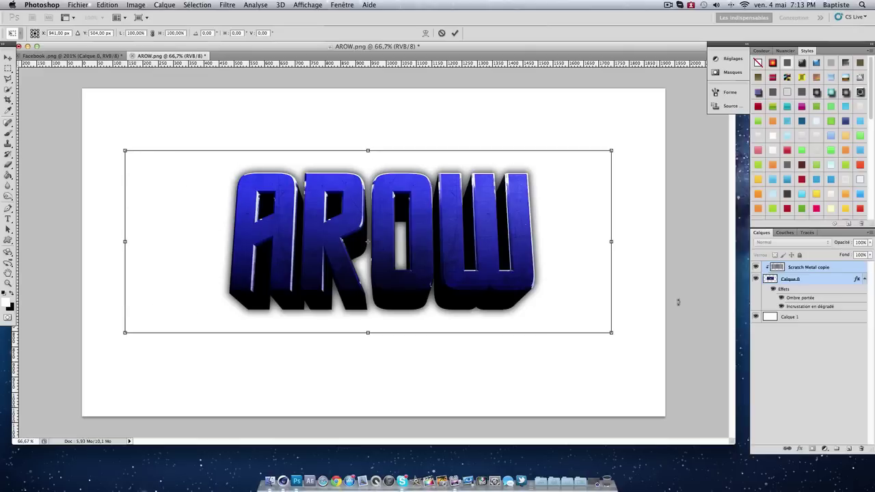
key("Return")
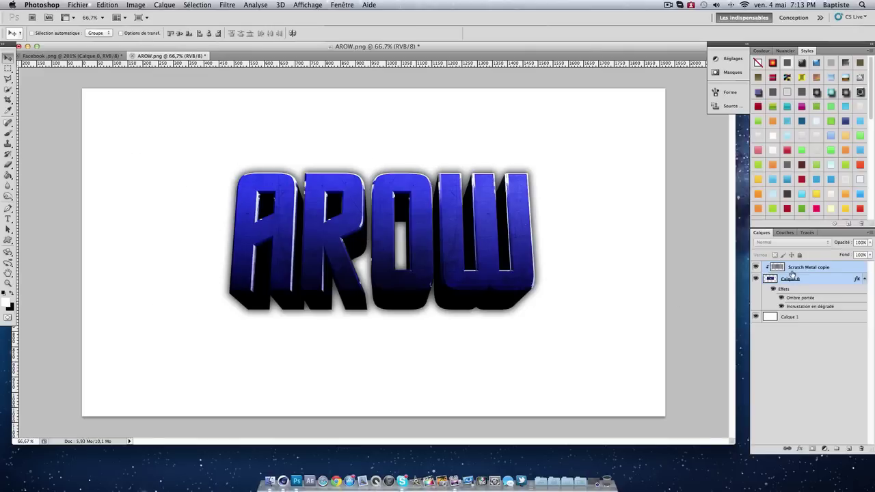
left_click(791, 269)
right_click(799, 269)
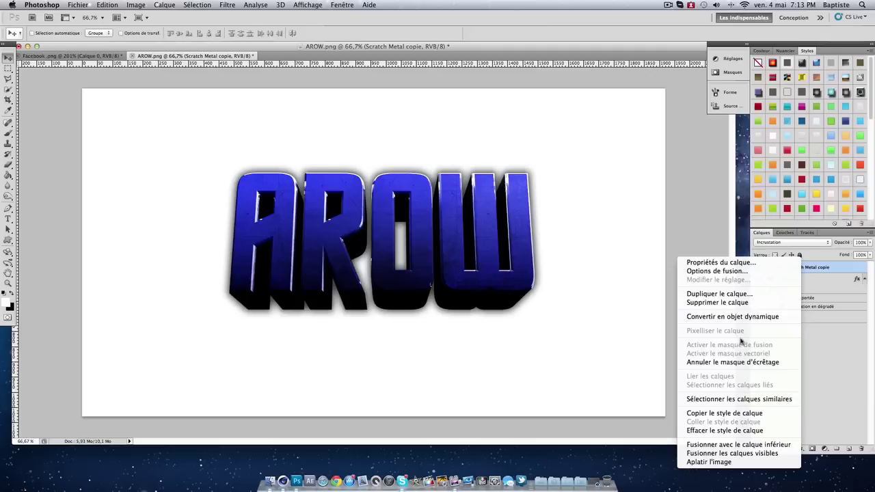
left_click(738, 364)
left_click(816, 281)
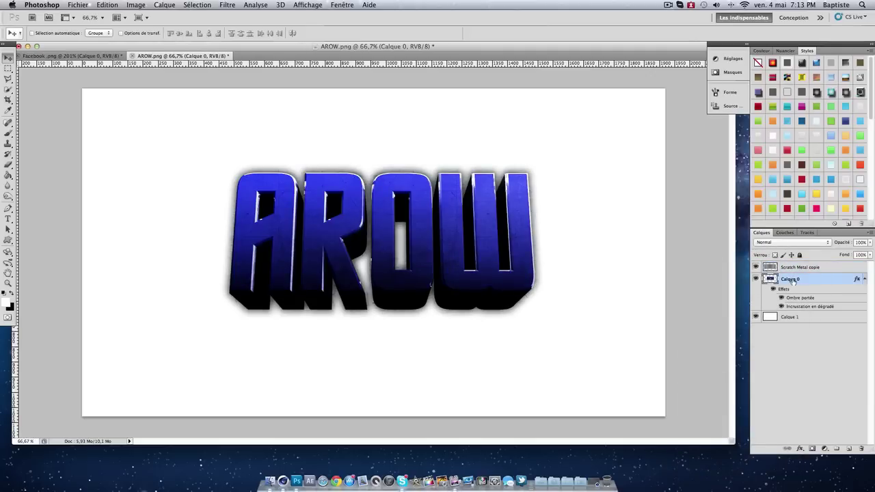
Load the AROW letters' outline as a selection via Sélection > Récupérer la sélection
left_click(198, 5)
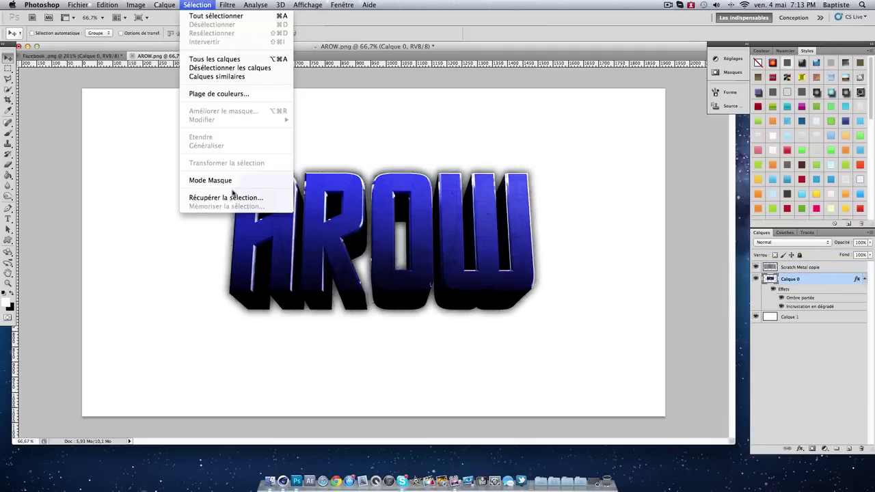
left_click(186, 5)
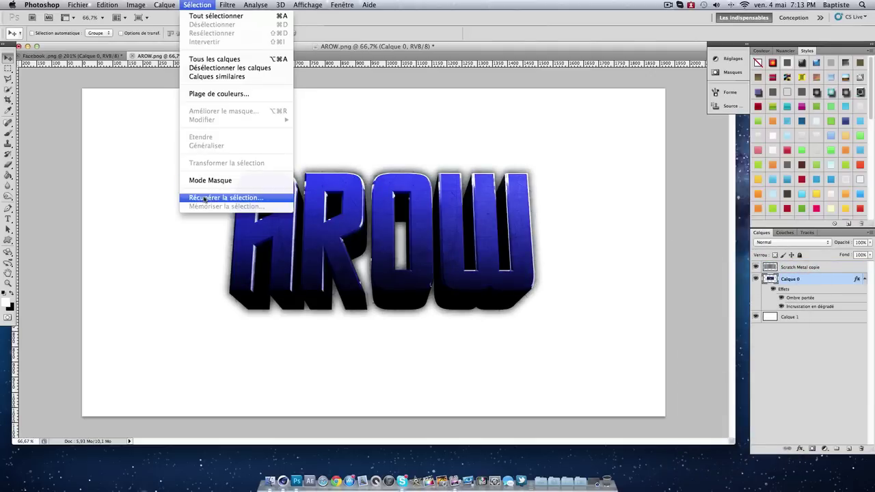
left_click(205, 197)
left_click(519, 179)
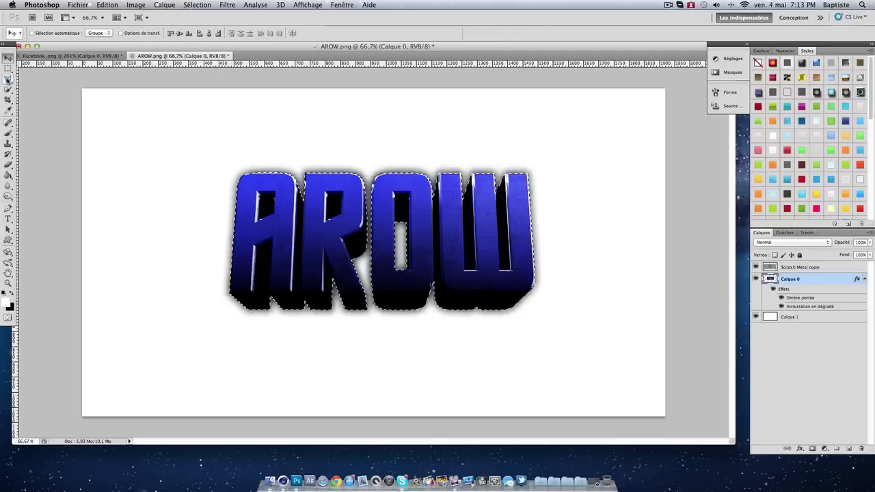
Switch to the standard freehand Lasso tool
left_click(8, 69)
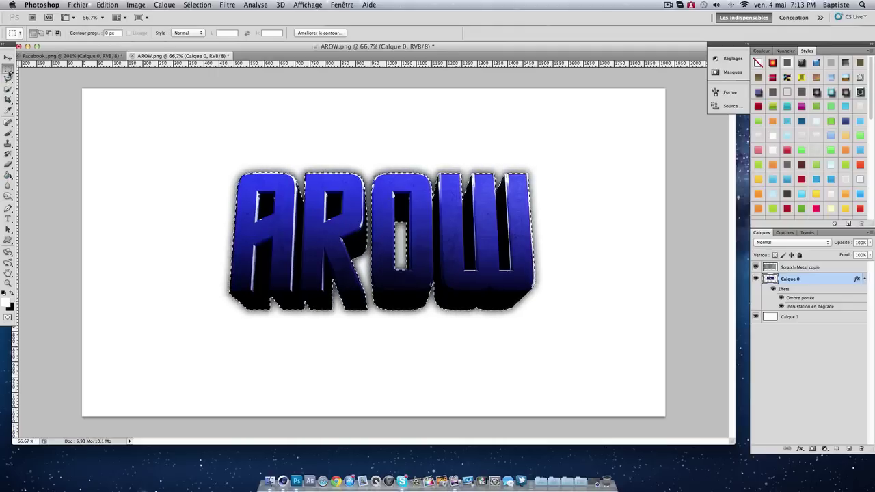
left_click(8, 80)
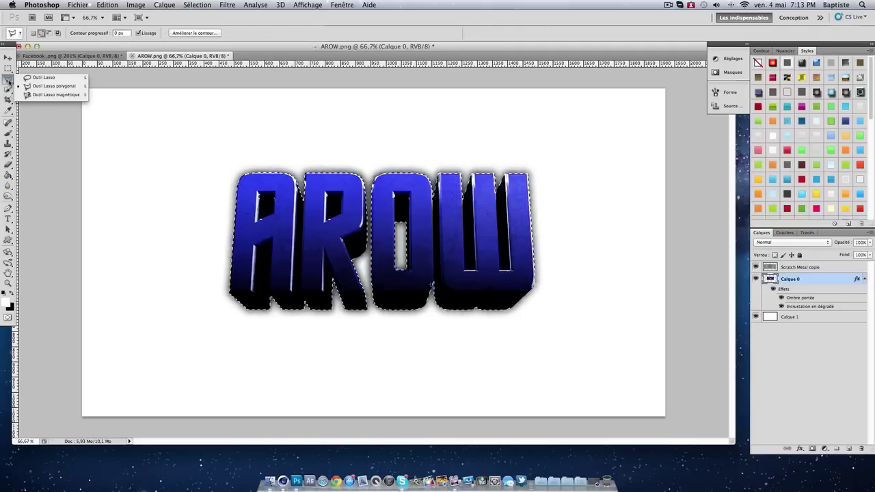
left_click(8, 79)
left_click(43, 77)
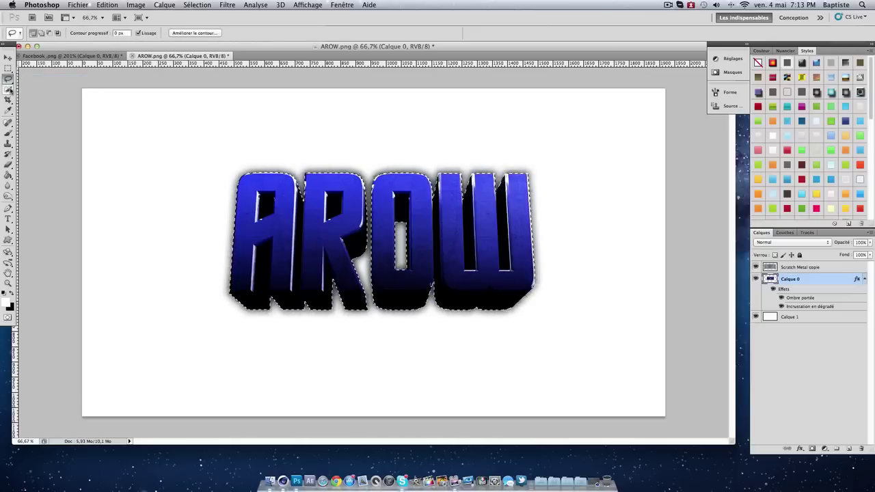
left_click(8, 88)
right_click(173, 183)
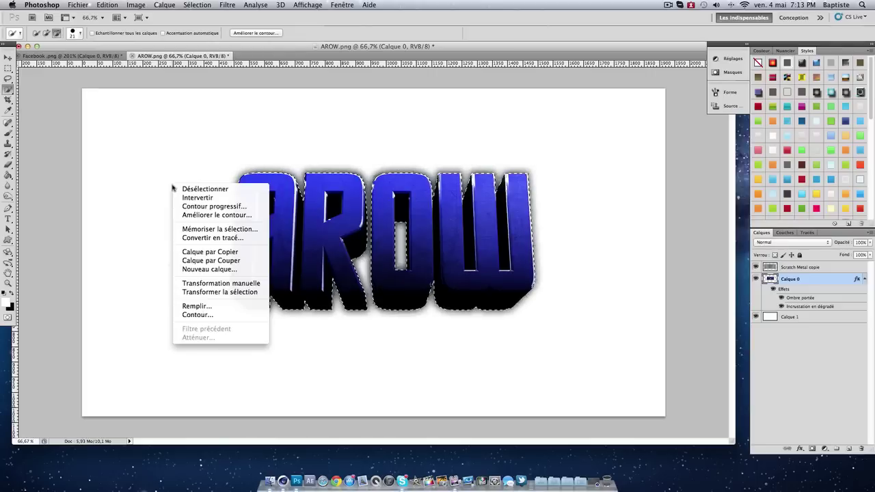
key("Escape")
key("l")
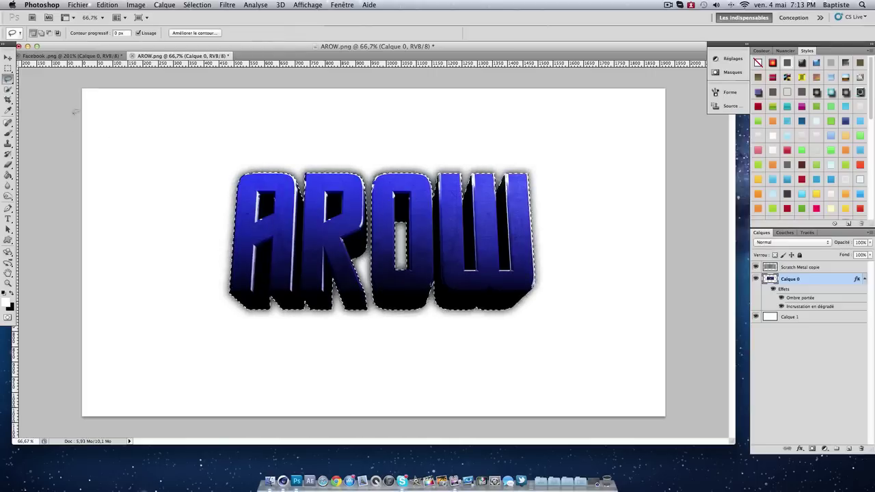
Check the canvas context menus and set the pasteboard colour back to grey
right_click(206, 151)
key("Escape")
right_click(61, 164)
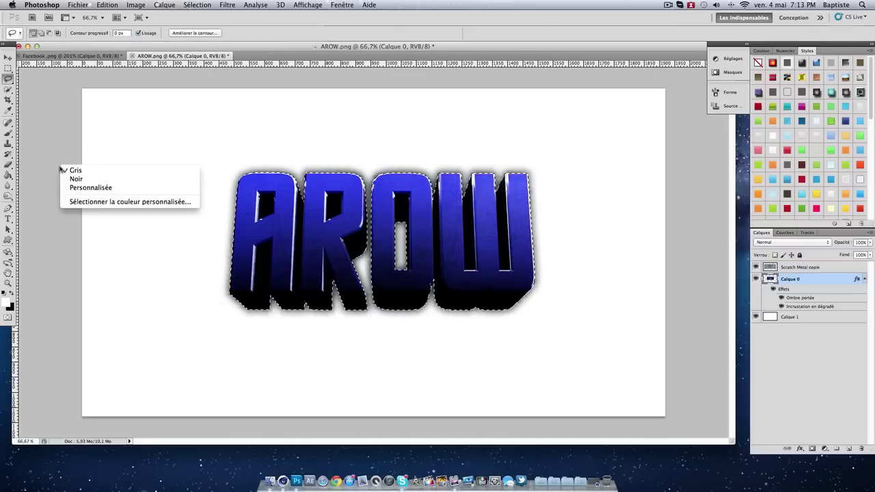
key("Escape")
right_click(179, 104)
key("Escape")
right_click(69, 170)
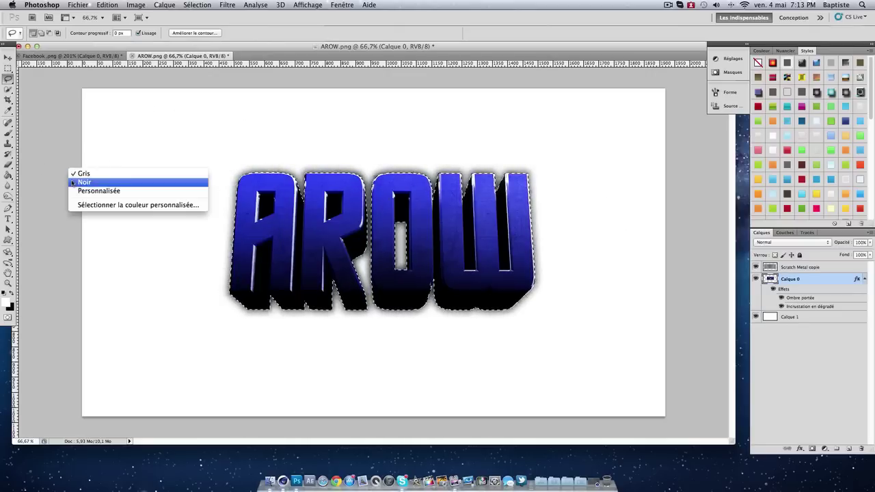
key("Escape")
right_click(48, 145)
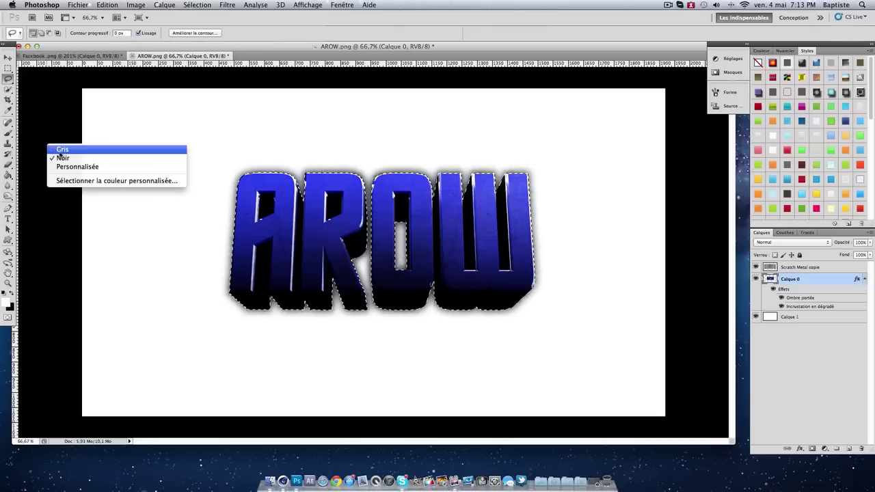
left_click(60, 152)
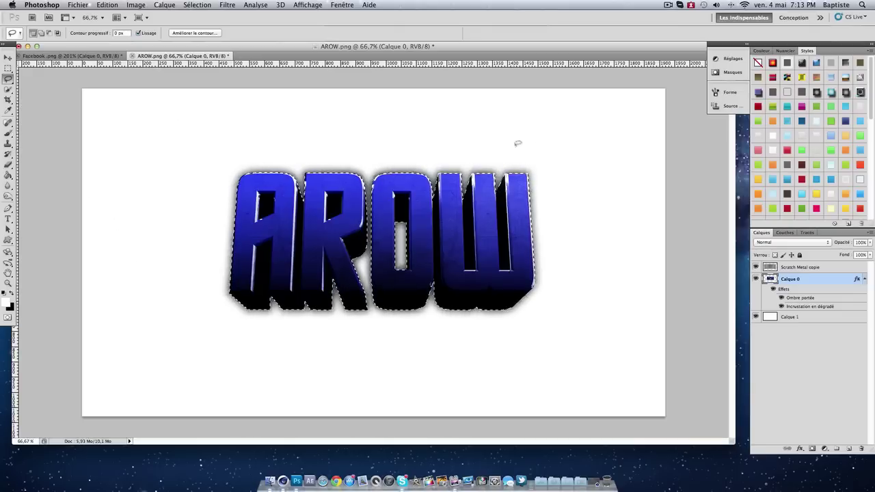
Deselect the letters and dismiss the canvas layer options menu
right_click(311, 134)
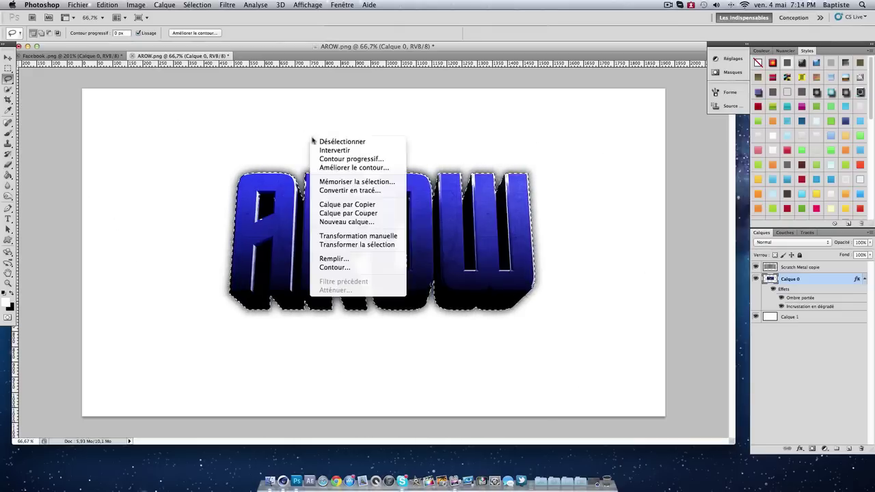
left_click(330, 141)
right_click(313, 134)
right_click(264, 116)
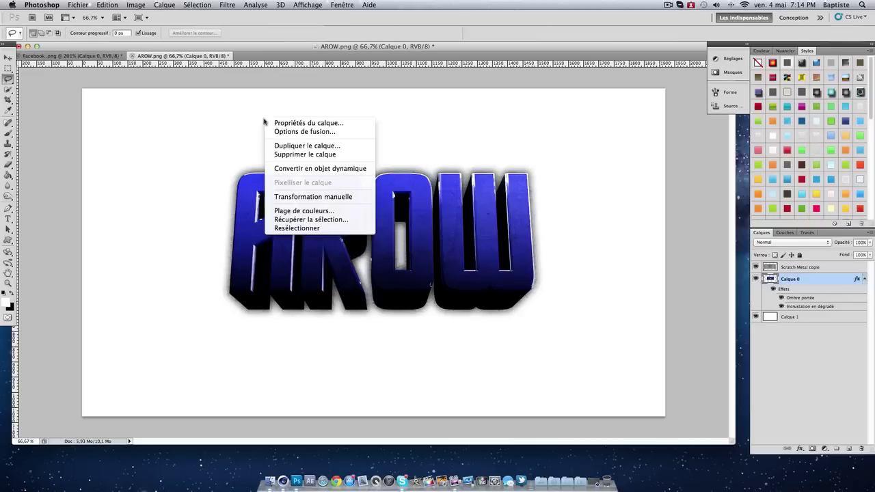
right_click(229, 119)
left_click(191, 155)
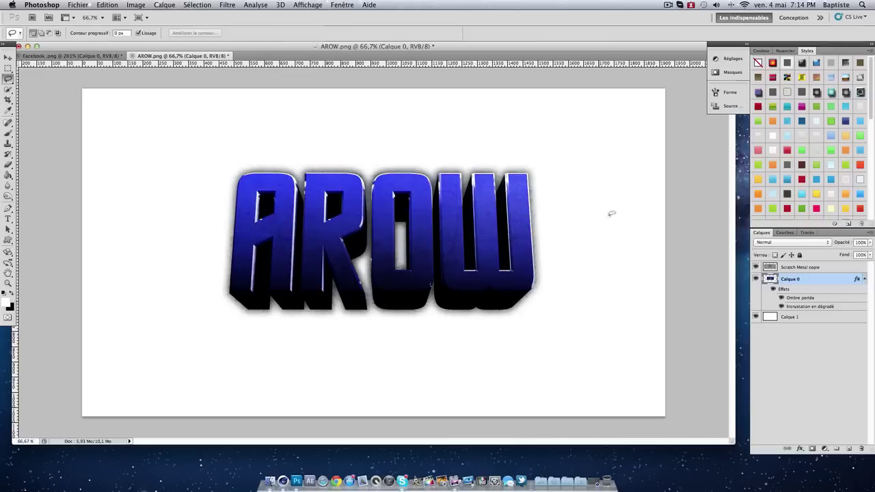
Reload the saved letter selection with Récupérer la sélection and apply Intervertir
left_click(203, 5)
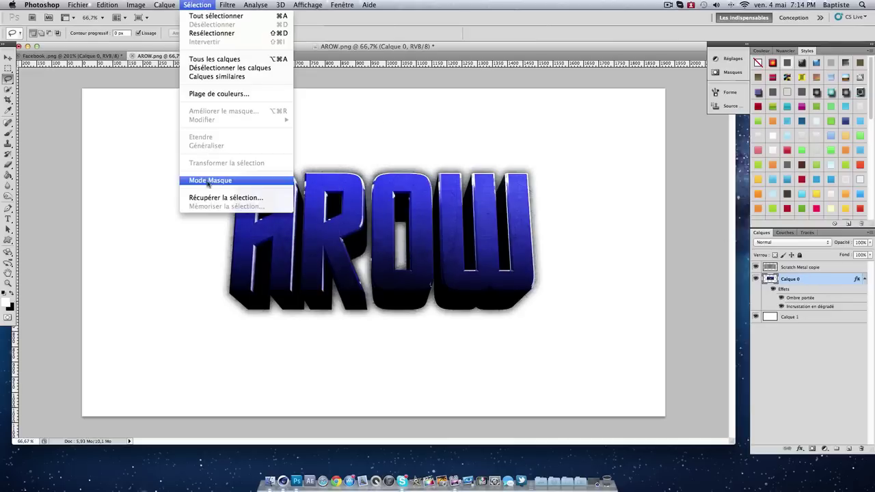
left_click(220, 197)
left_click(523, 179)
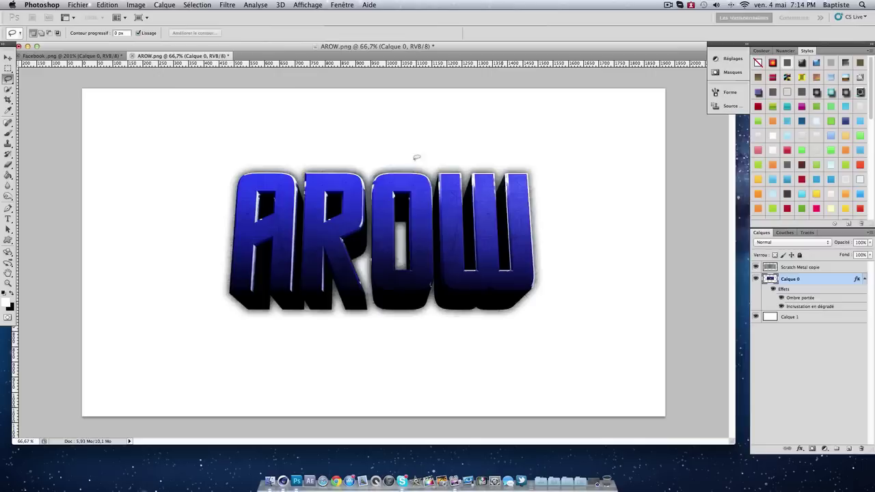
right_click(160, 132)
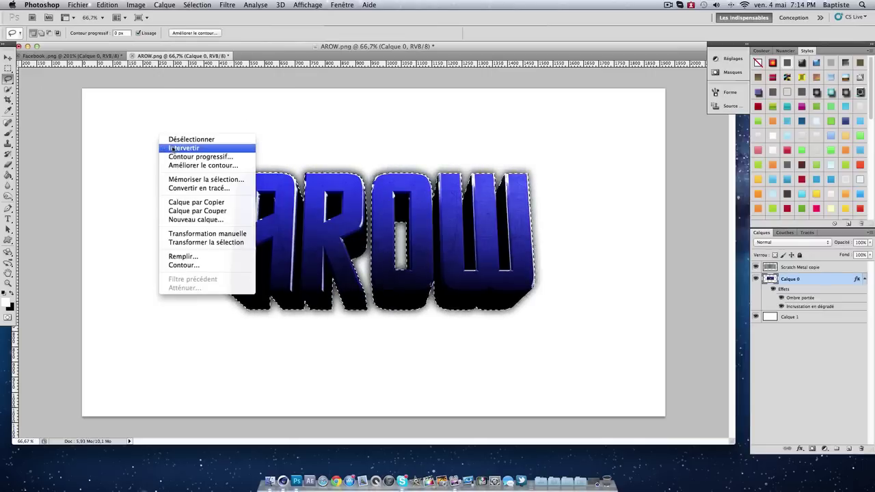
left_click(175, 149)
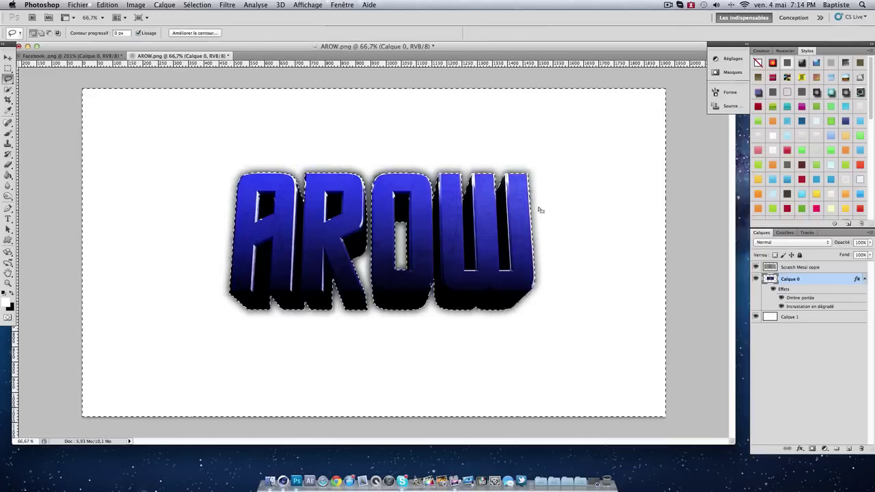
Set Scratch Metal copie to Normal, delete the texture outside the letters, and deselect
left_click(783, 268)
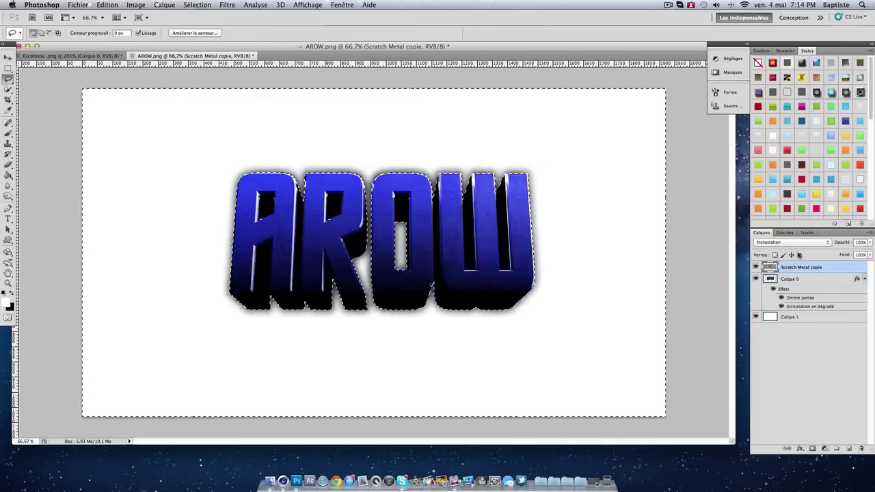
left_click(789, 243)
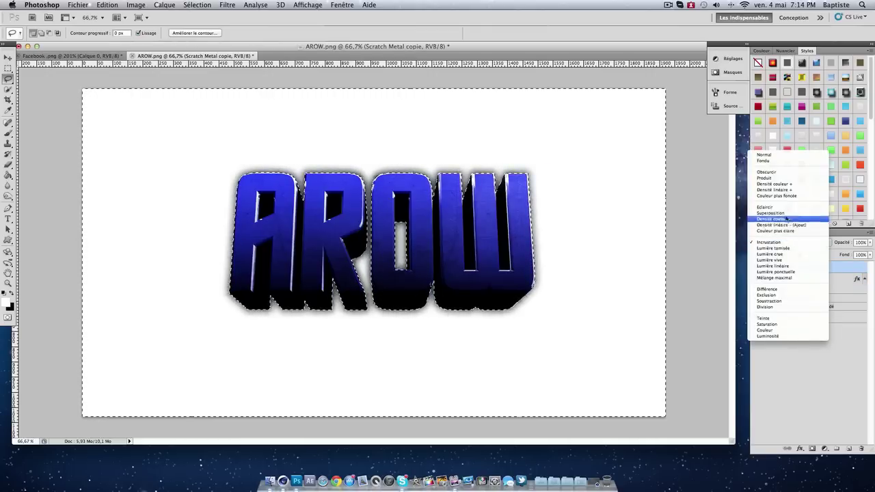
left_click(764, 155)
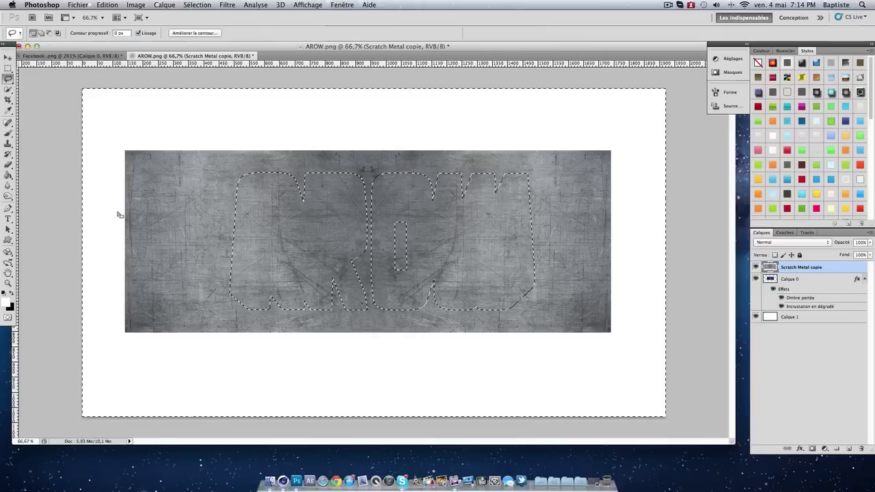
key("Delete")
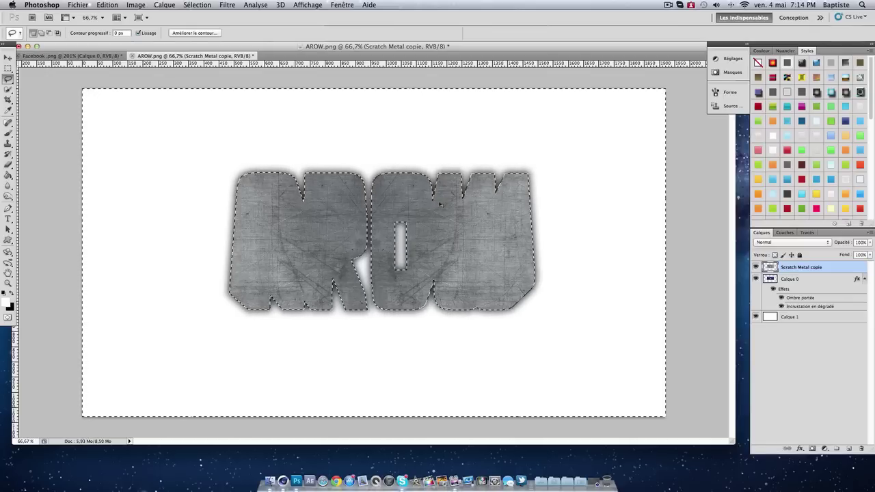
key("super+d")
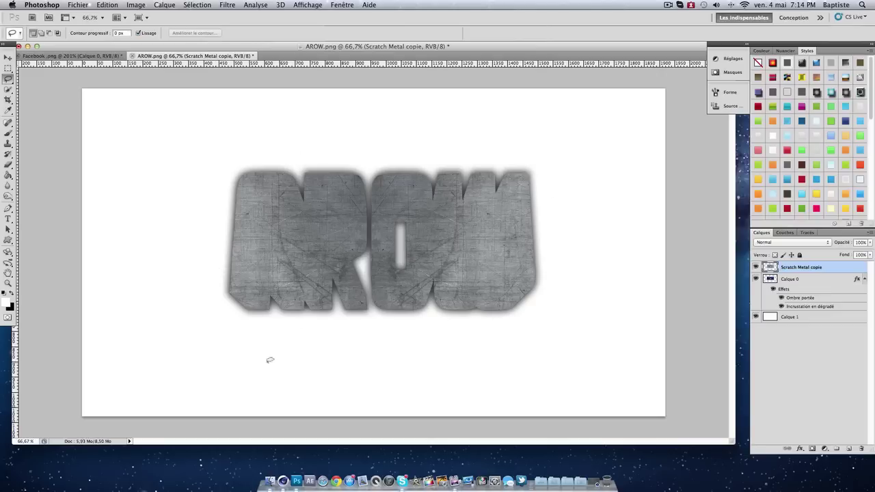
Blend Scratch Metal copie in Incrustation mode and lower its opacity to 79%
left_click(786, 243)
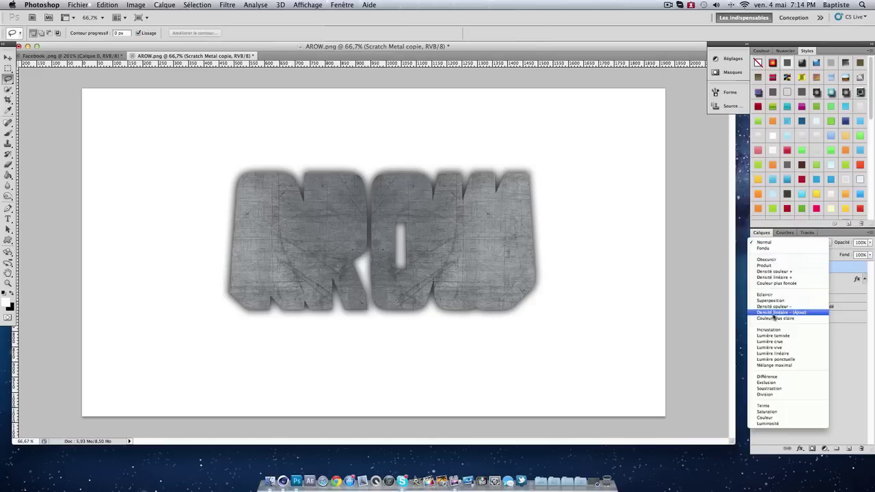
left_click(772, 329)
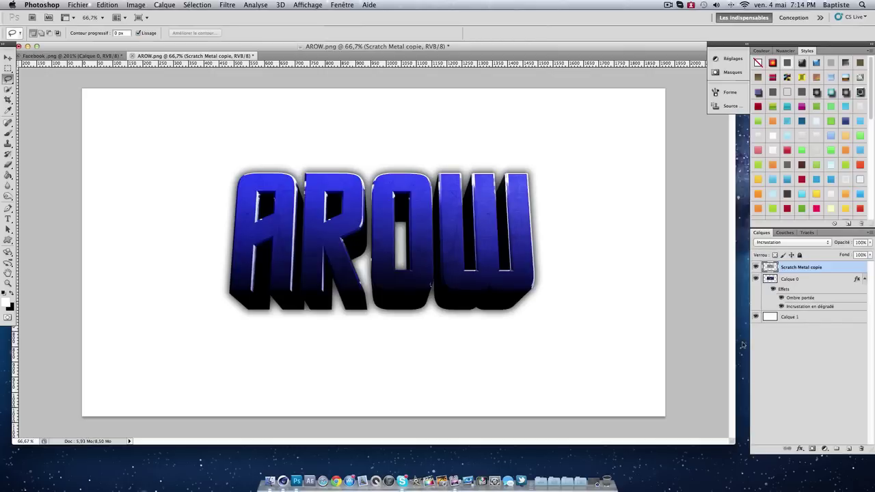
left_click(755, 267)
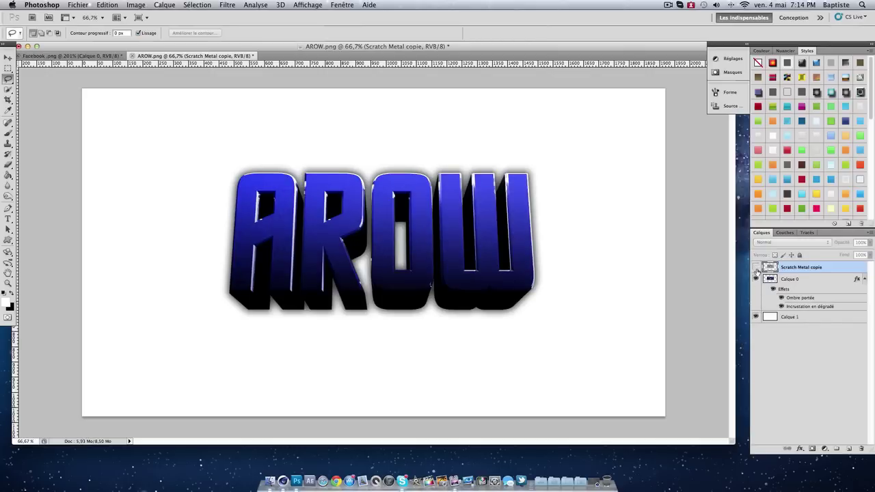
left_click(755, 267)
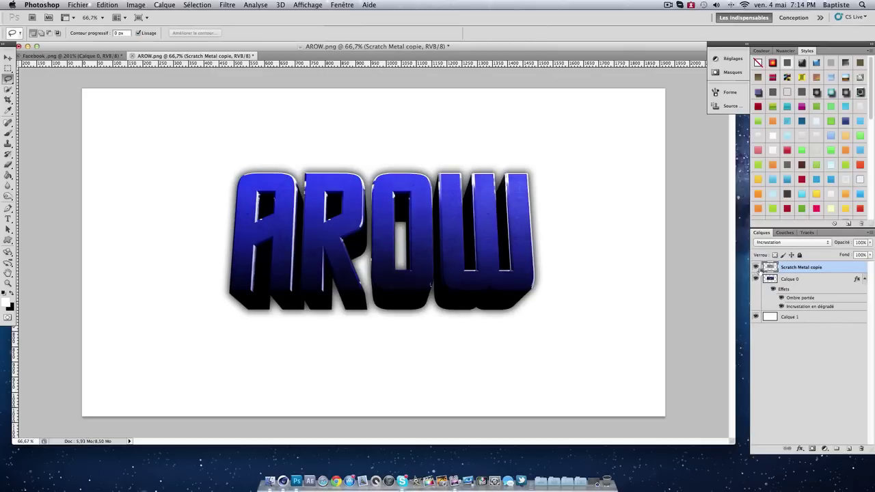
left_click(870, 242)
left_click_drag(866, 252, 859, 253)
left_click(828, 344)
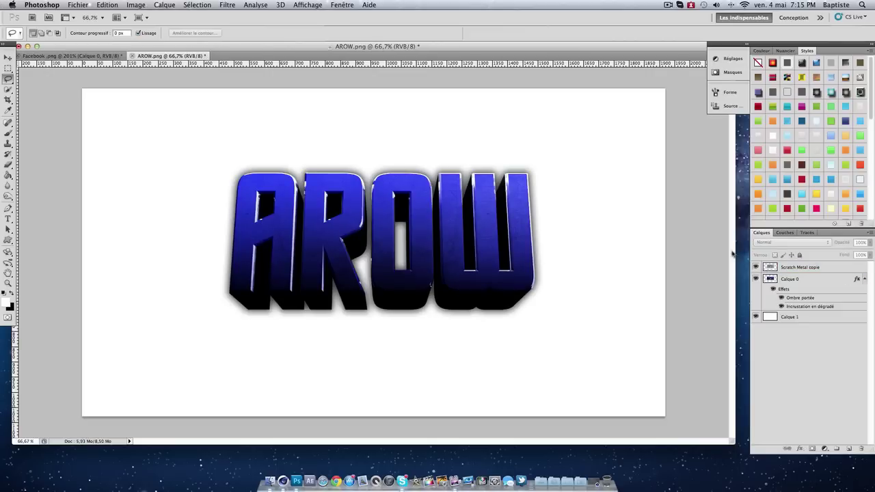
Switch to Finder and navigate back up to the Pack GFX folder
left_click(745, 237)
scroll(152, 145, "down", 5)
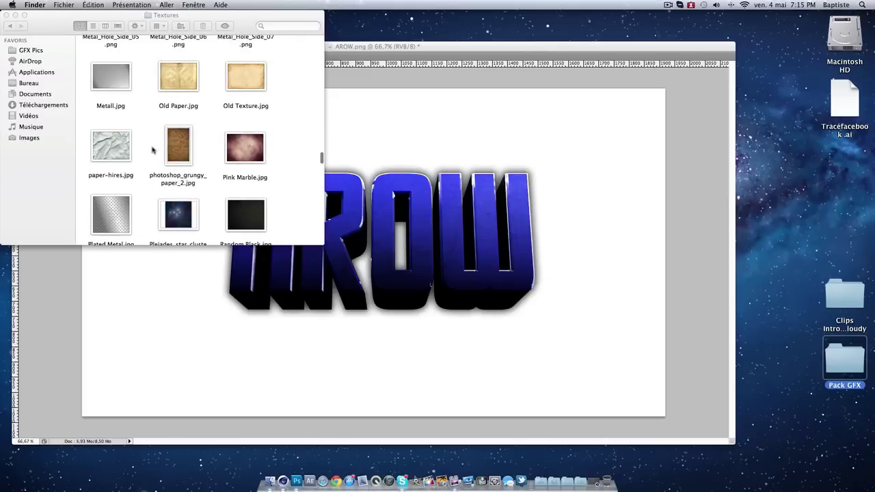
scroll(152, 147, "down", 5)
scroll(152, 149, "down", 5)
scroll(153, 149, "up", 5)
scroll(152, 149, "up", 5)
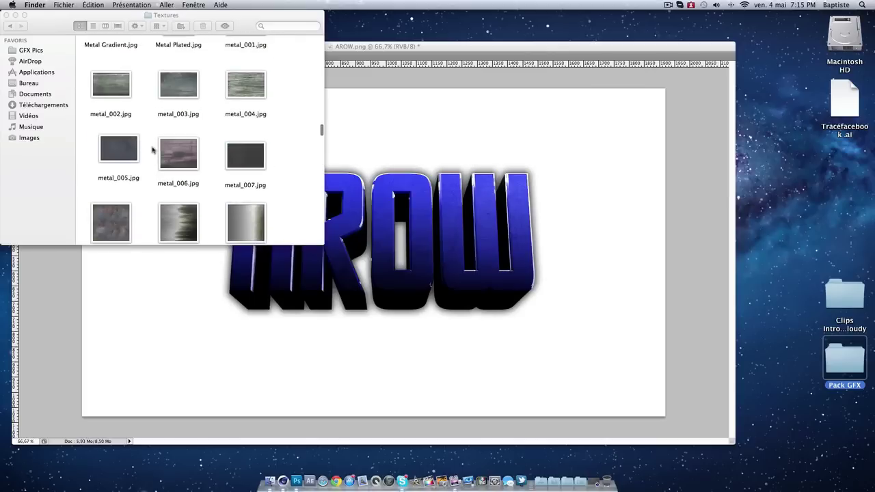
scroll(152, 149, "up", 5)
scroll(153, 149, "up", 5)
scroll(152, 149, "up", 5)
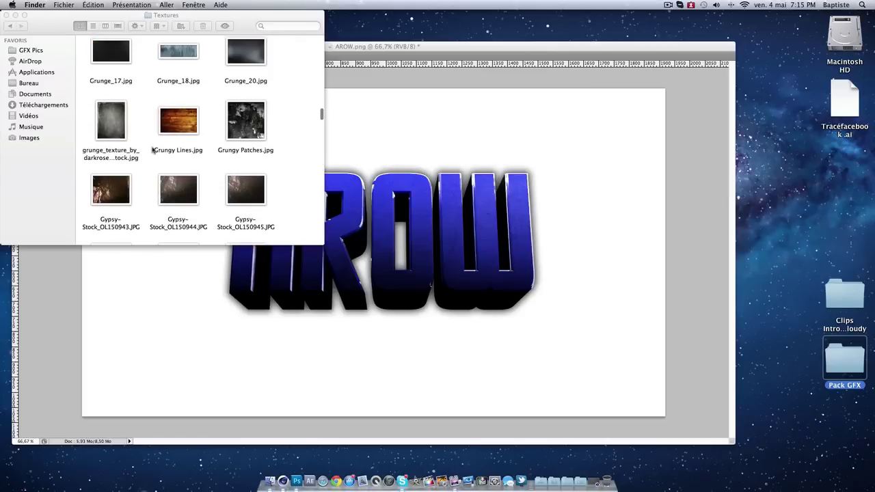
left_click(10, 25)
scroll(83, 80, "down", 1)
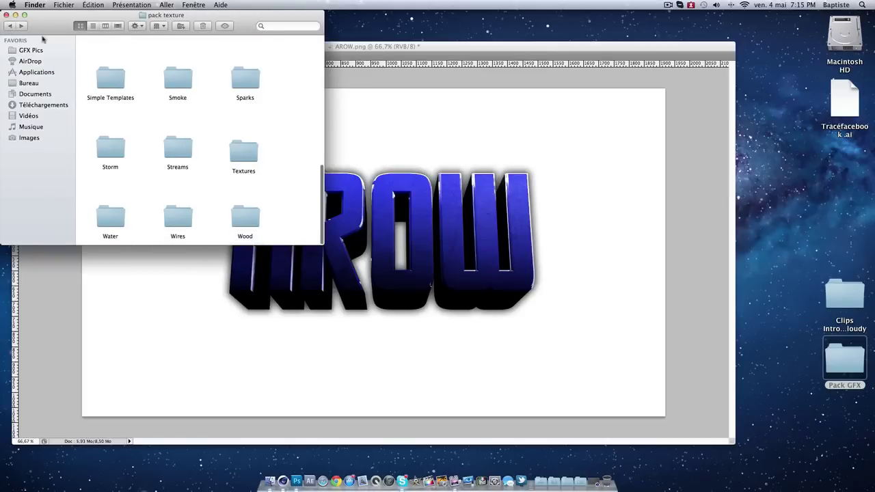
left_click(7, 25)
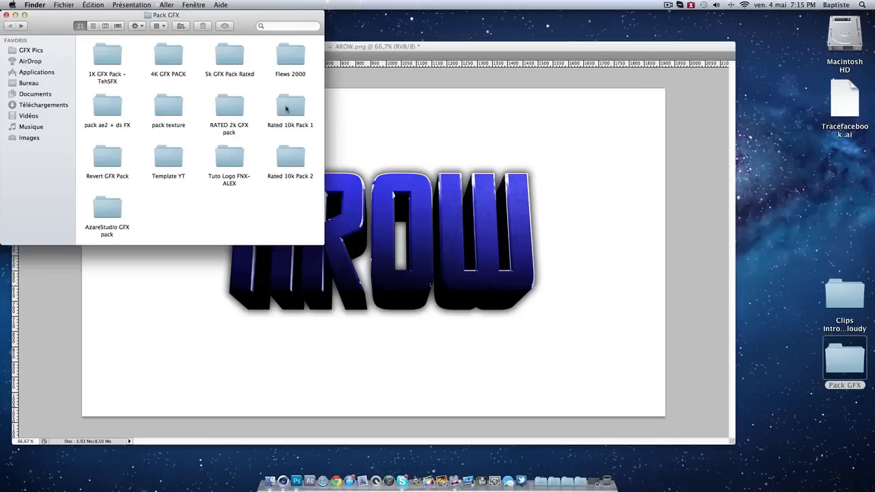
Open RATED 2k GFX pack > Textures and select 438122015_8e19559b1e.jpg
left_click(287, 108)
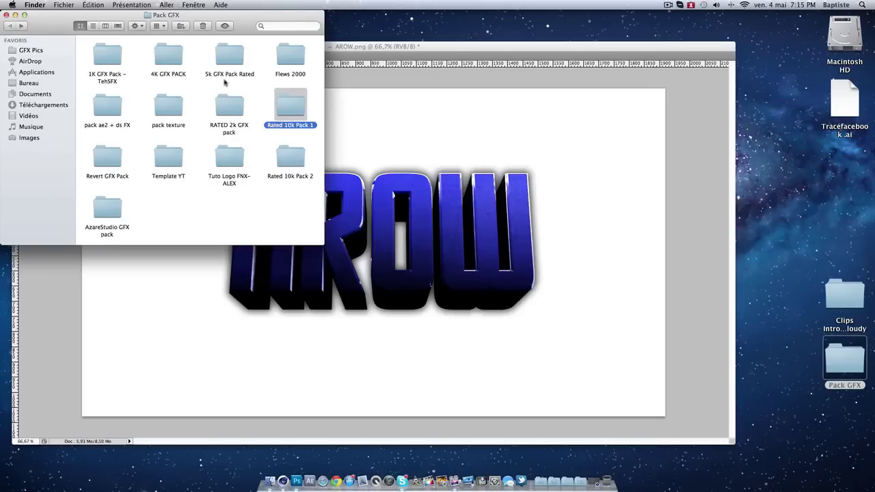
left_click(226, 108)
double_click(226, 109)
double_click(100, 209)
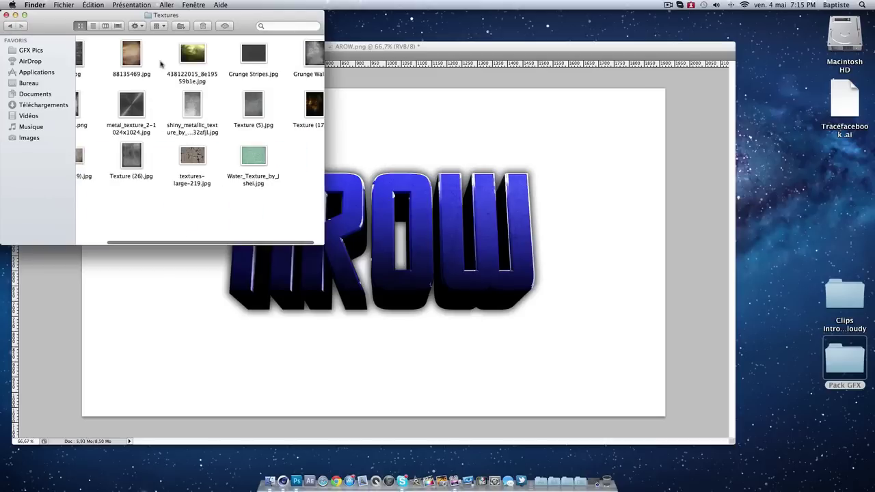
left_click(192, 52)
Place 438122015_8e19559b1e.jpg over the AR letters and enlarge it to 122%
mouse_move(192, 53)
left_mouse_down()
mouse_move(373, 249)
mouse_move(334, 248)
mouse_move(341, 254)
left_mouse_up()
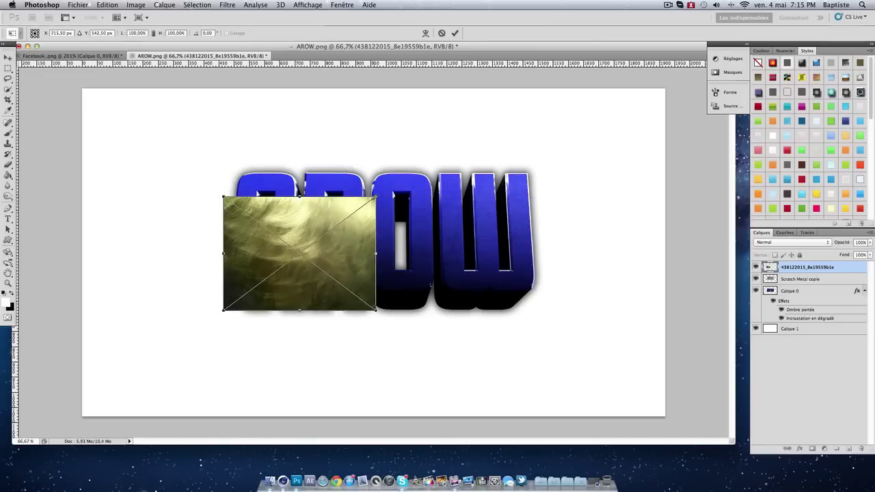
left_click_drag(375, 197, 410, 172)
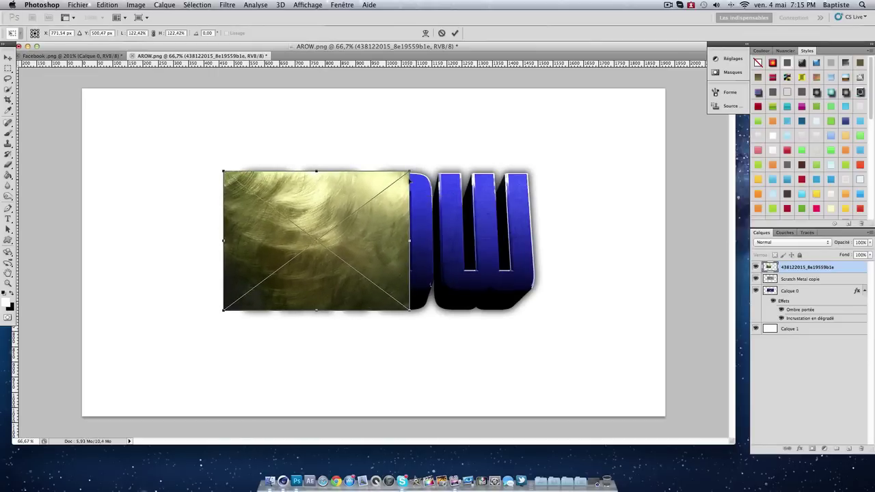
key("Return")
key("l")
Duplicate the texture, flip the copy horizontally, and position it beside the original
key("ctrl+j")
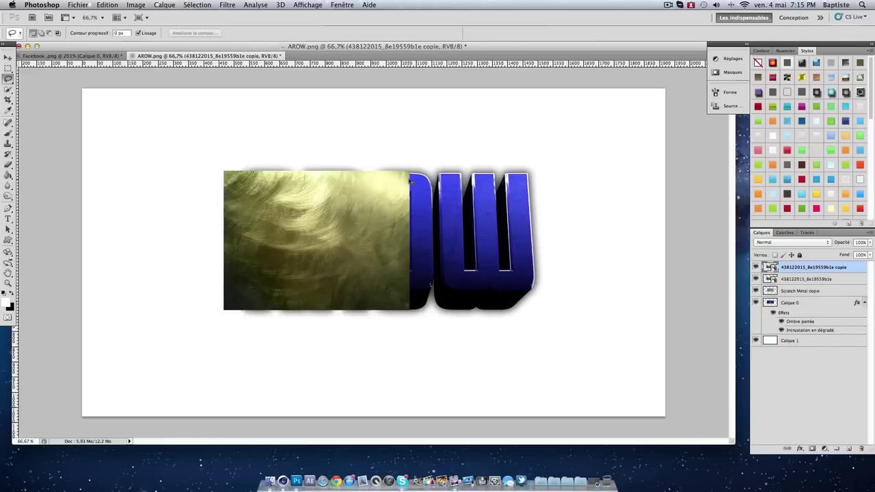
key("ctrl+t")
right_click(391, 200)
left_click(403, 308)
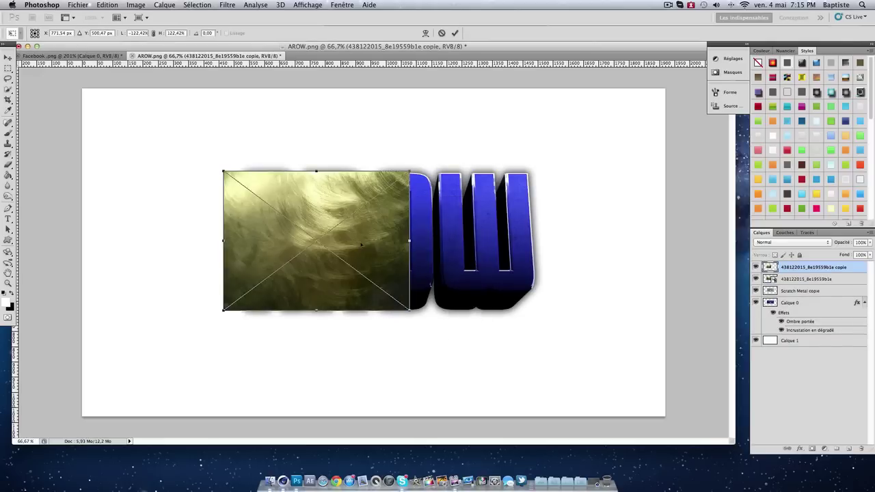
left_click_drag(360, 242, 547, 233)
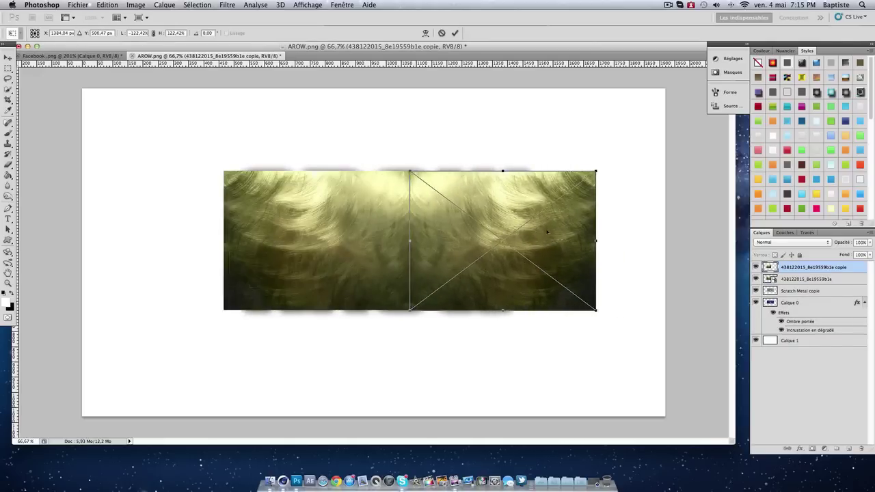
key("Return")
key("l")
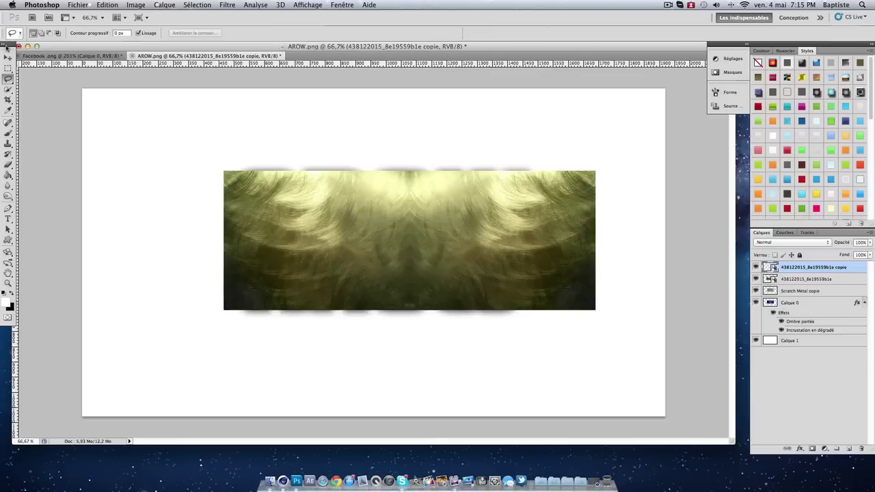
left_click(8, 57)
mouse_move(382, 202)
left_mouse_down()
mouse_move(371, 201)
mouse_move(383, 202)
left_mouse_up()
left_click(806, 279)
Merge the two texture halves with Fusionner les calques and shift the result left
right_click(807, 280)
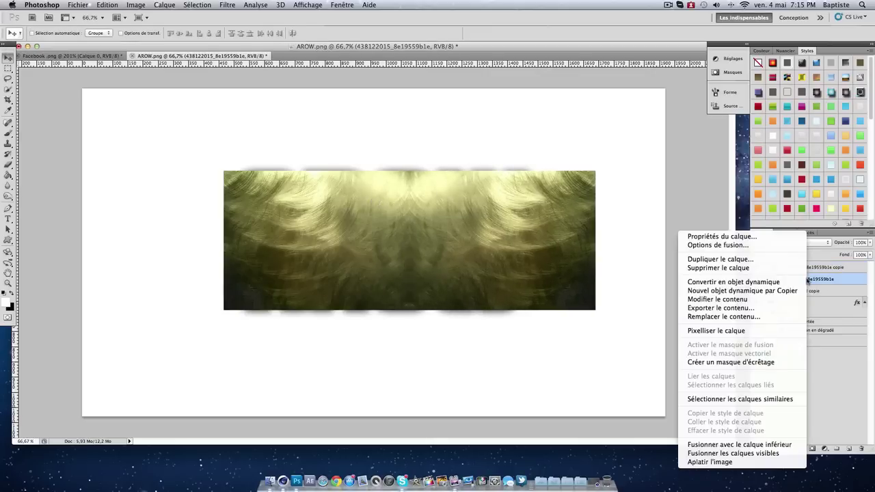
left_click(829, 270)
left_click(829, 268, "shift")
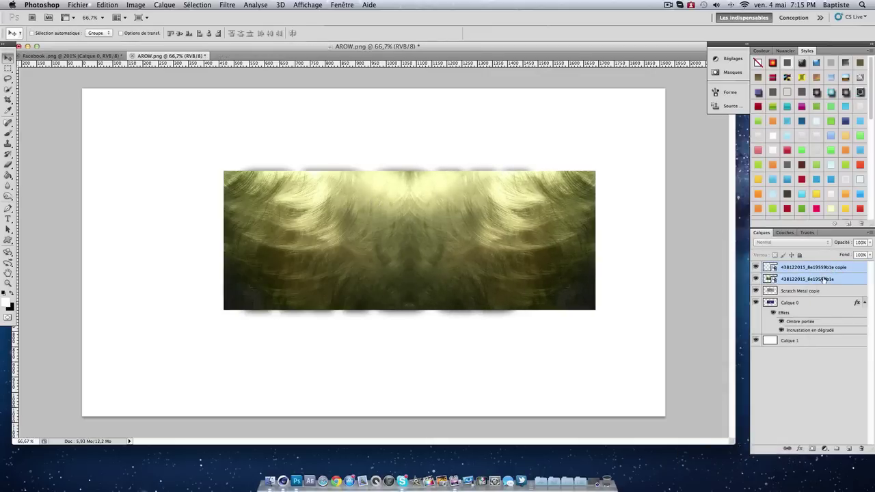
right_click(829, 269)
left_click(770, 445)
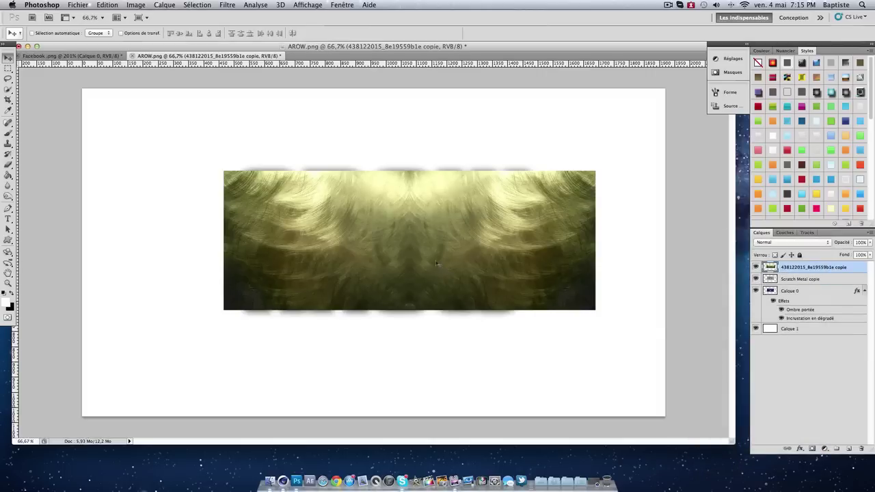
left_click_drag(427, 249, 408, 249)
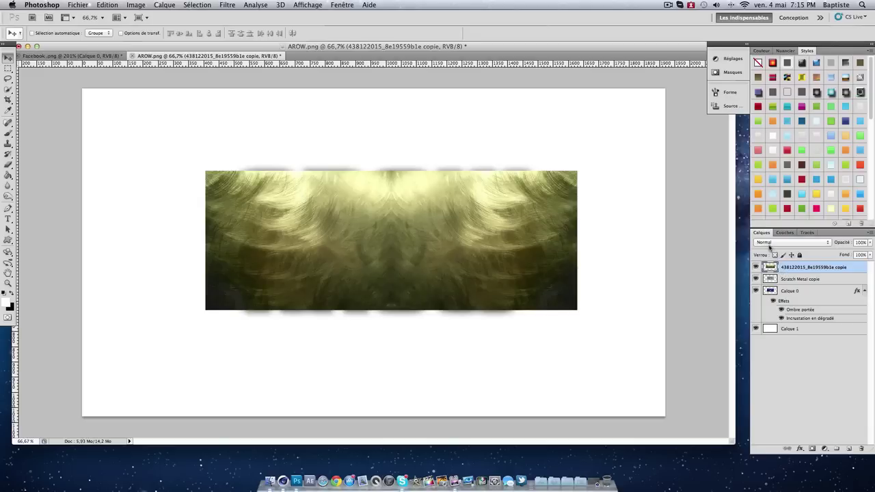
right_click(802, 273)
left_click(743, 362)
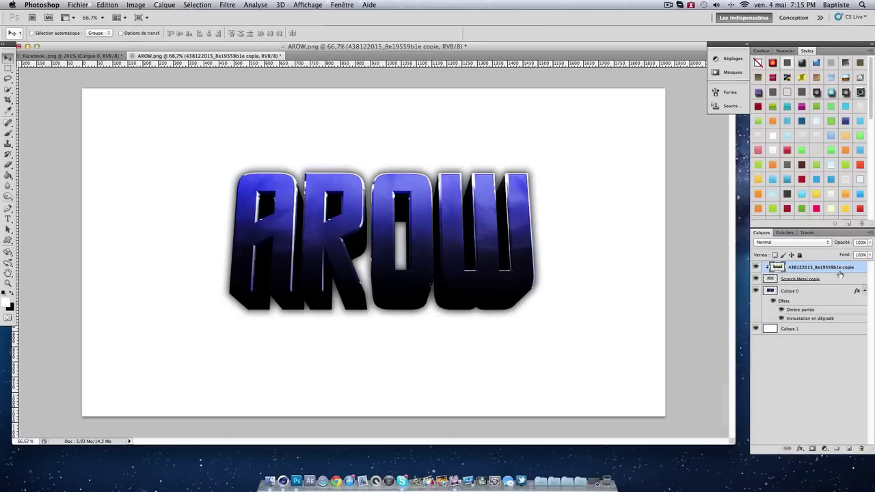
right_click(809, 267)
left_click(721, 362)
Preview a blue tint in Teinte/Saturation with Teinte set to +163
left_click(140, 5)
mouse_move(146, 32)
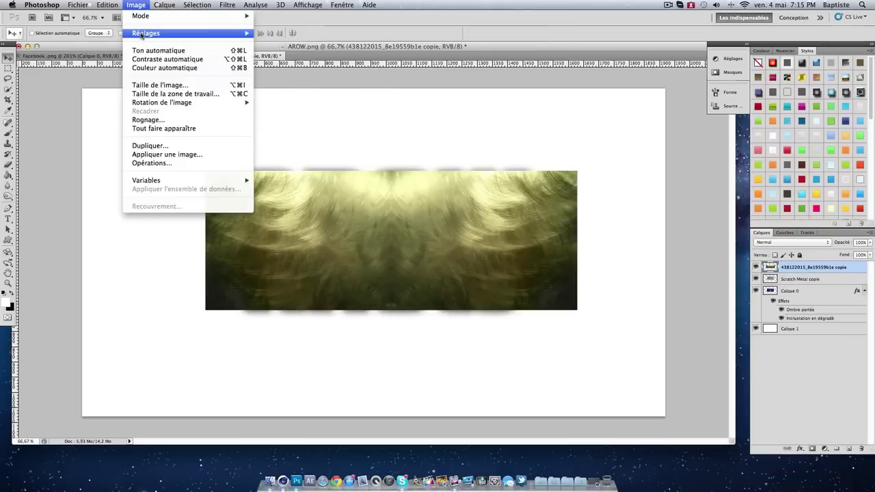
left_click(290, 86)
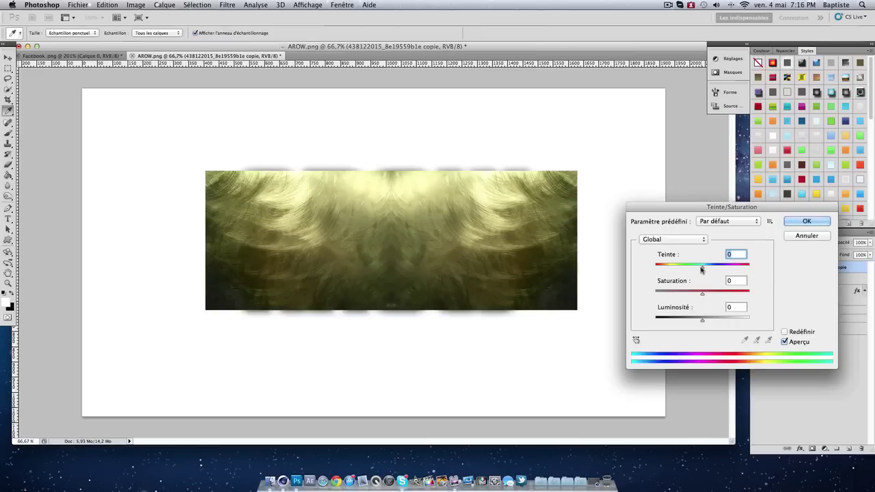
left_click_drag(701, 267, 750, 269)
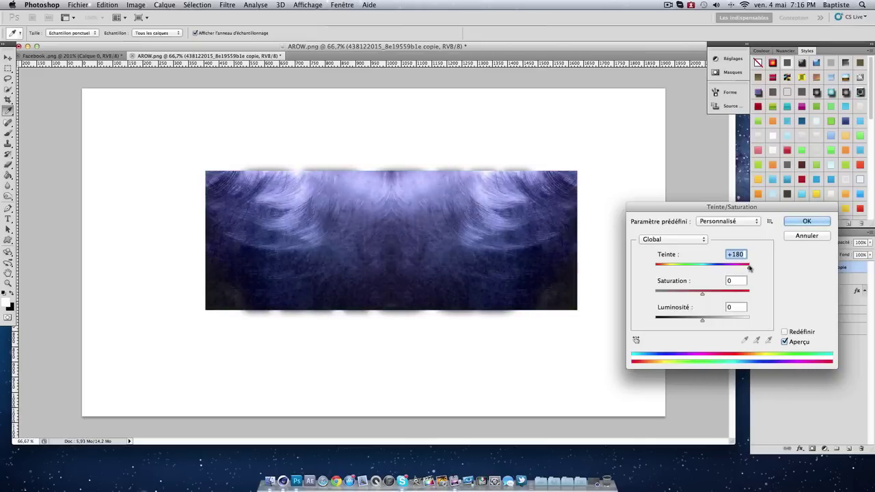
left_click_drag(750, 269, 745, 269)
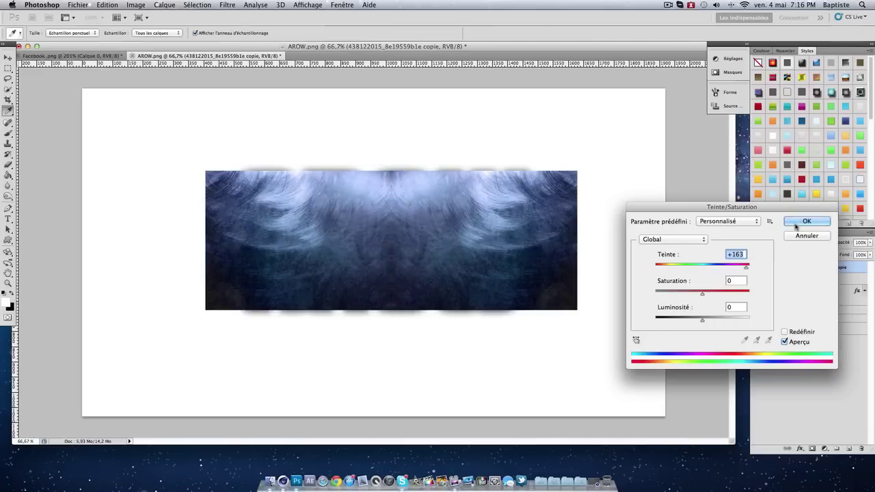
Apply the +163 hue shift and clip the 438122015_8e19559b1e copie layer to the letters
left_click(800, 221)
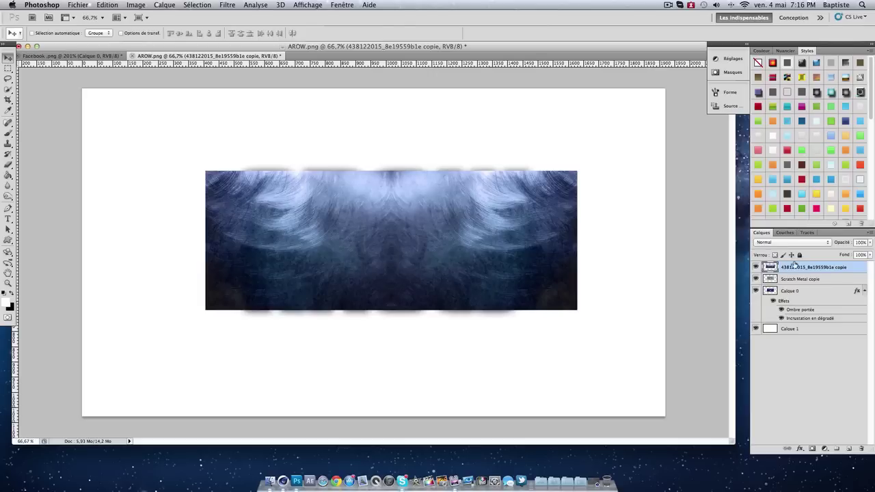
right_click(848, 269)
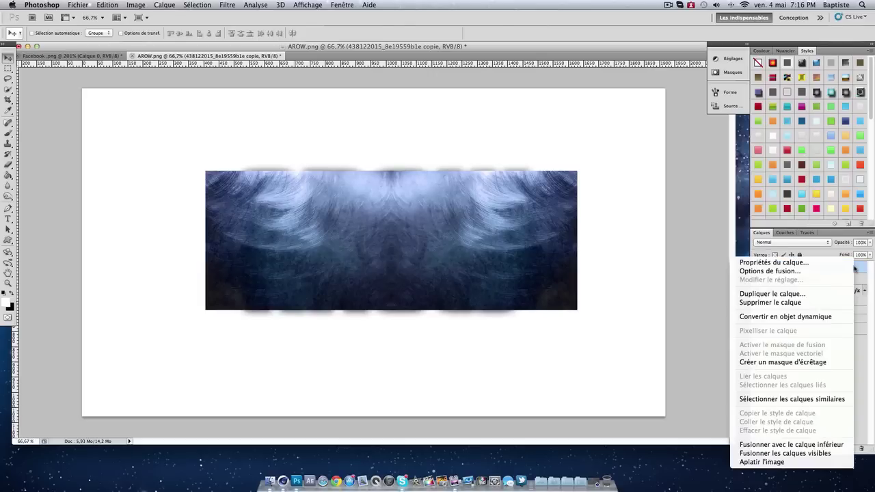
left_click(803, 362)
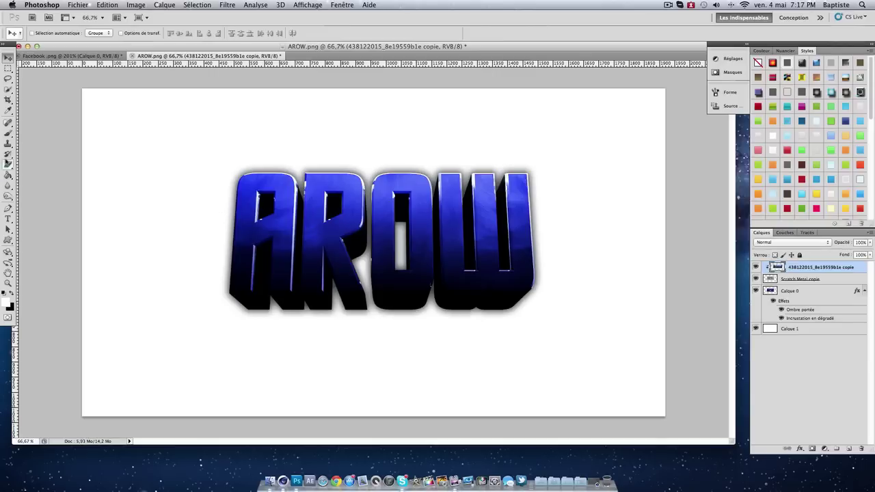
Add a new empty layer, Calque 2, via Calque > Nouveau > Calque
left_click(8, 133)
left_click(163, 5)
mouse_move(173, 16)
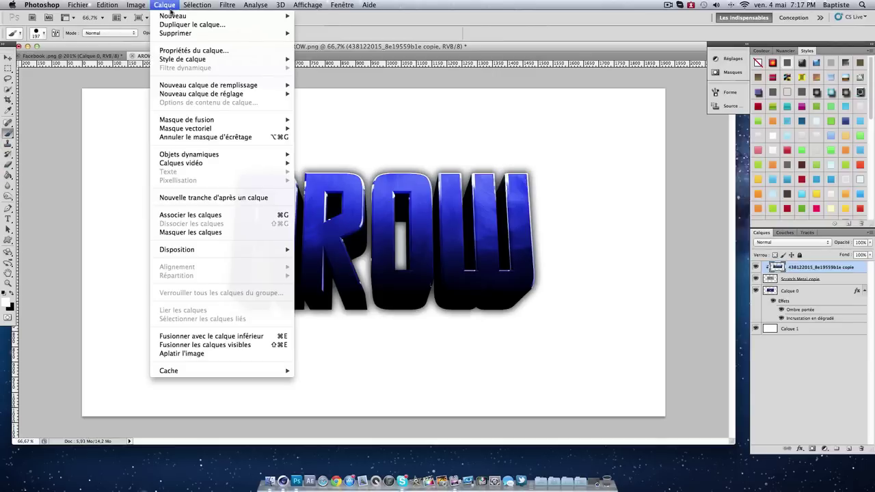
left_click(318, 18)
left_click(575, 197)
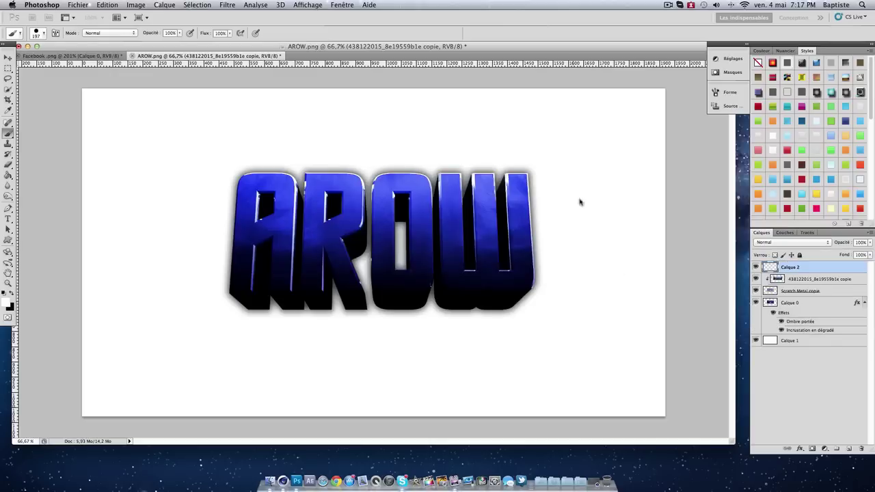
Shrink the brush and set the foreground colour to blue #0060ff
right_click(100, 198)
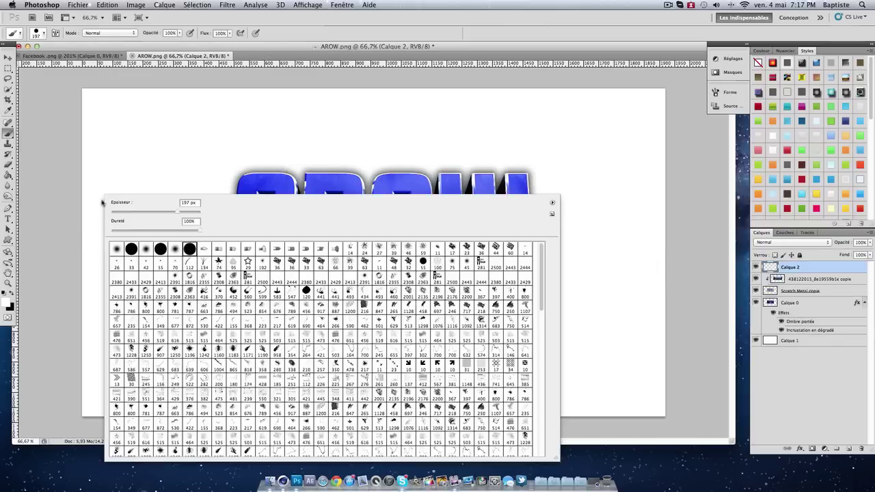
left_click_drag(175, 216, 118, 214)
left_click_drag(116, 213, 114, 214)
left_click(8, 302)
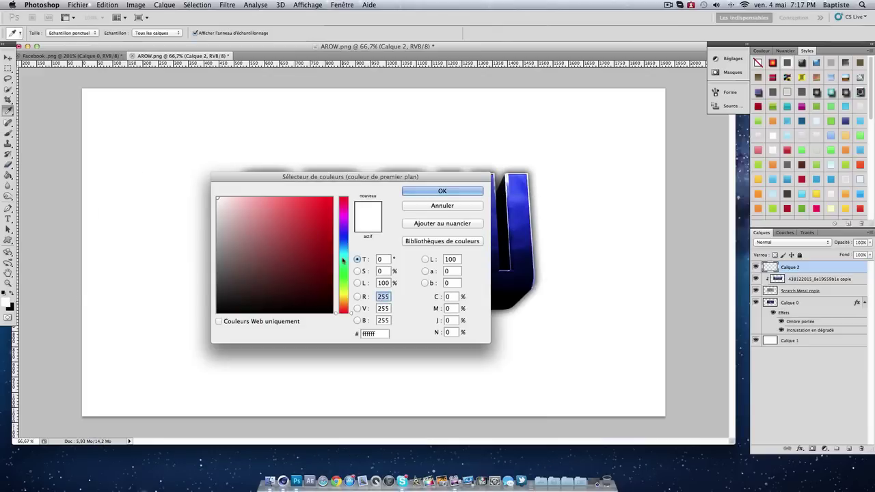
left_click_drag(343, 260, 343, 242)
left_click(332, 197)
left_click(419, 194)
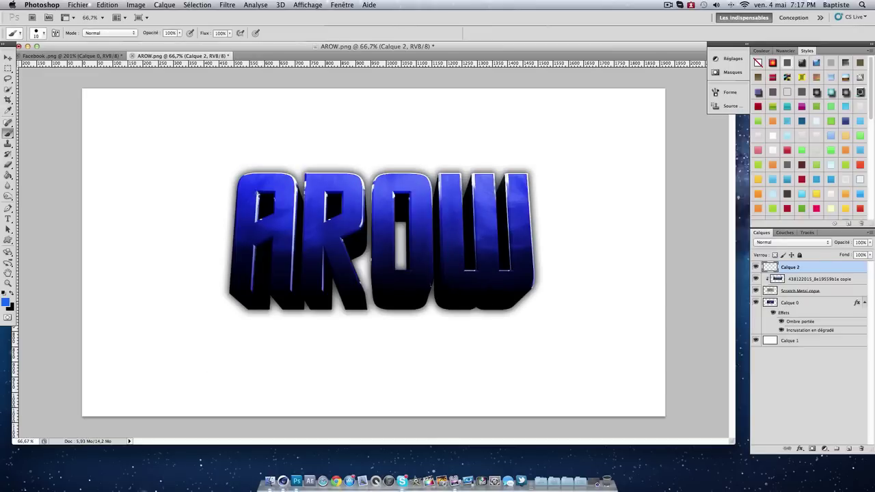
Test-paint blue, undo the test marks, and set the brush size to 20 px
right_click(257, 192)
left_click_drag(270, 210, 276, 212)
left_click(191, 200)
left_click_drag(116, 136, 137, 188)
key("ctrl+z")
key("ctrl+alt+z")
left_click(7, 301)
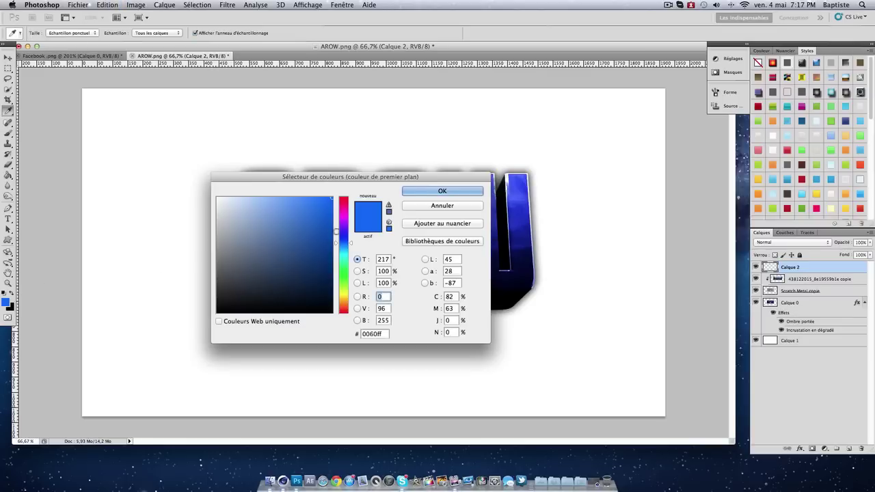
left_click(408, 192)
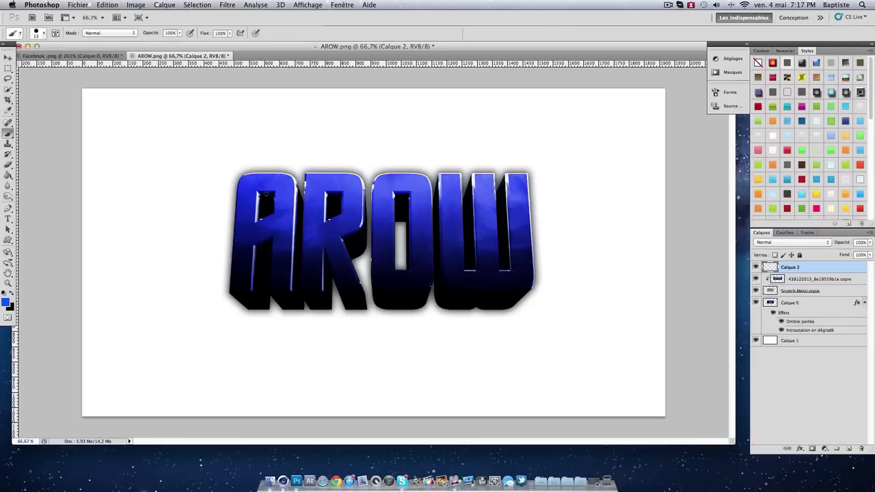
right_click(207, 187)
left_click_drag(239, 206, 229, 209)
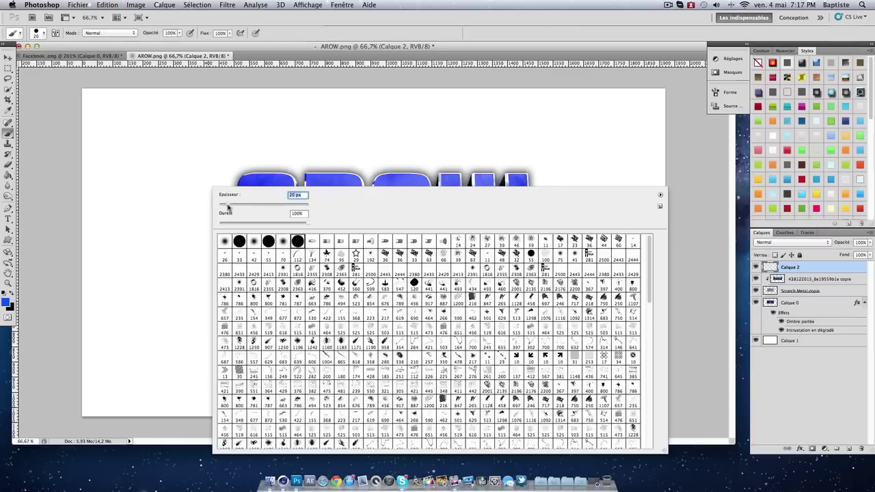
left_click(189, 198)
Undo the stray test strokes and paint blue along the A's inner and top edges
key("ctrl+z")
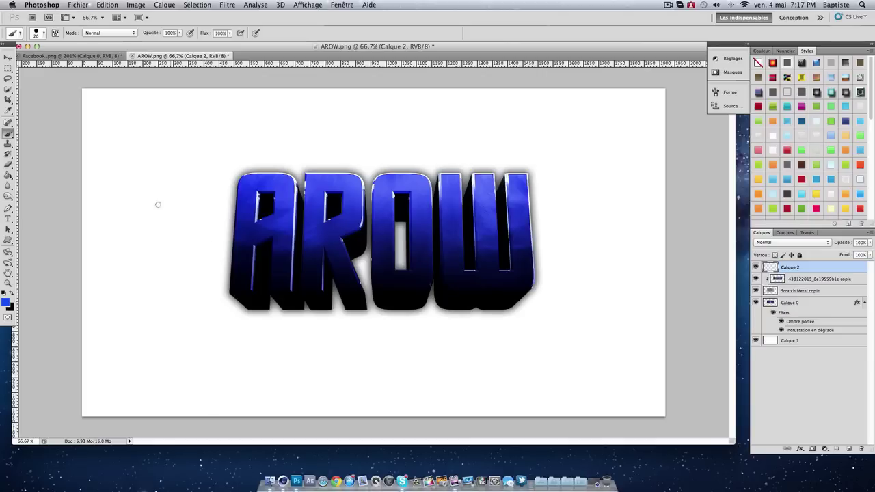
left_click_drag(138, 175, 160, 230)
key("ctrl+z")
left_click_drag(258, 198, 251, 287)
mouse_move(251, 174)
left_mouse_down()
mouse_move(278, 174)
mouse_move(291, 286)
left_mouse_up()
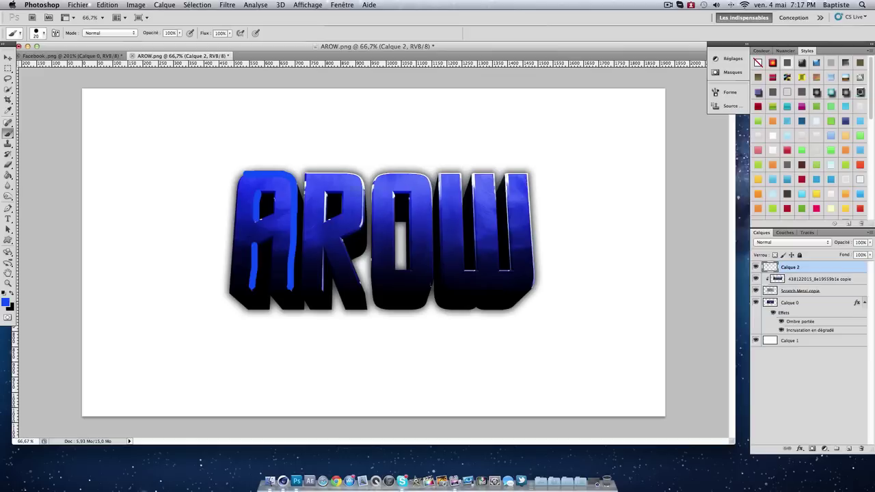
Paint blue along the R's left, top and right edges and the W's right strand
left_click_drag(326, 194, 325, 219)
left_click_drag(322, 252, 322, 287)
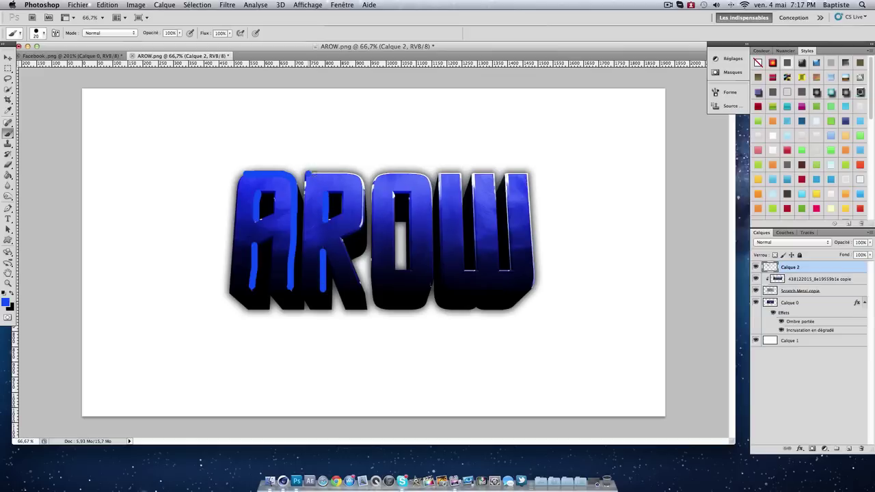
mouse_move(309, 173)
left_mouse_down()
mouse_move(342, 173)
mouse_move(362, 186)
mouse_move(361, 227)
mouse_move(380, 175)
mouse_move(422, 174)
mouse_move(431, 205)
mouse_move(439, 183)
mouse_move(440, 194)
mouse_move(462, 174)
mouse_move(461, 271)
mouse_move(473, 272)
left_mouse_up()
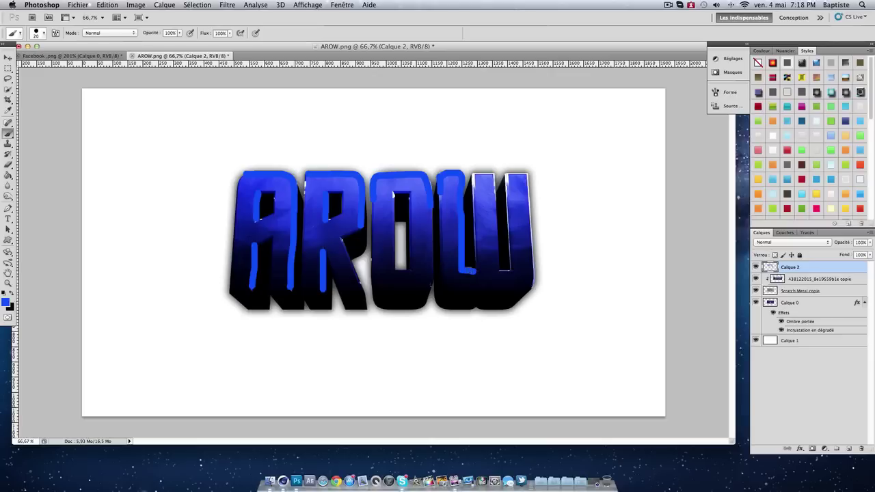
mouse_move(474, 190)
left_mouse_down()
mouse_move(476, 172)
mouse_move(494, 172)
mouse_move(502, 272)
mouse_move(511, 273)
left_mouse_up()
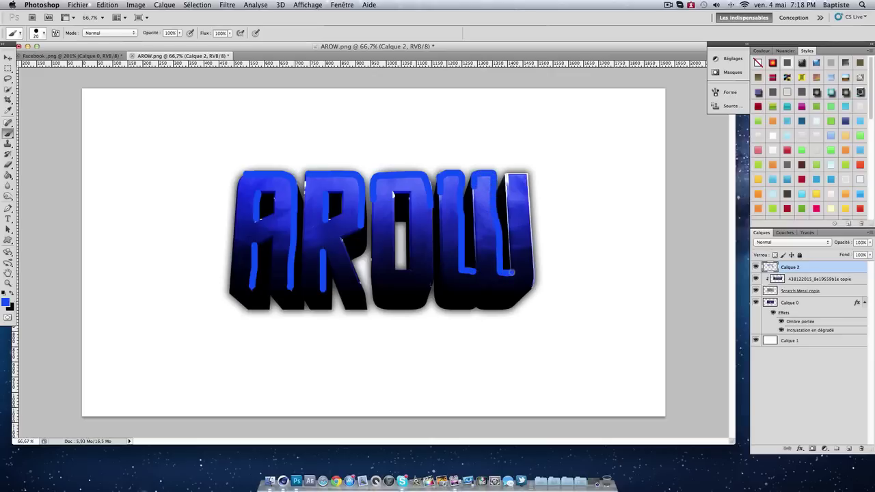
mouse_move(506, 190)
left_mouse_down()
mouse_move(506, 176)
mouse_move(523, 174)
left_mouse_up()
left_click(763, 244)
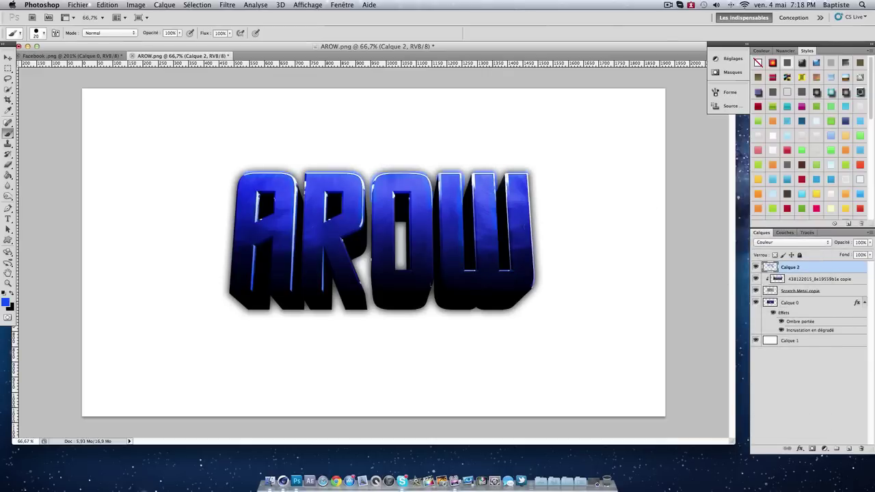
Give Calque 2 a #00ccff Lueur externe, about 70 px in size with 2% spread
double_click(819, 268)
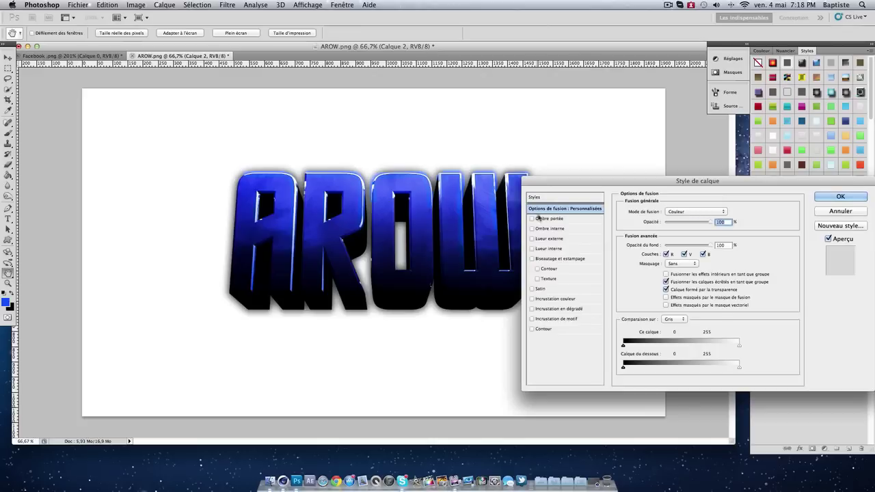
left_click(531, 238)
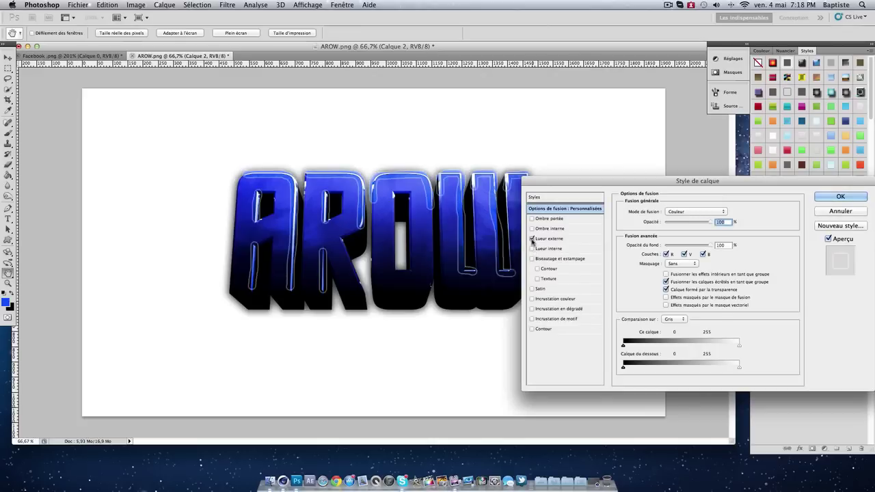
left_click(644, 248)
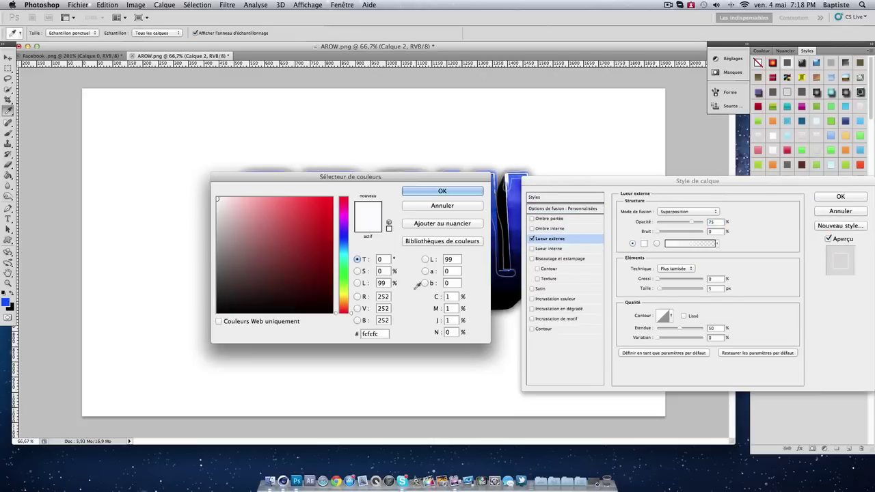
left_click(343, 251)
left_click(331, 227)
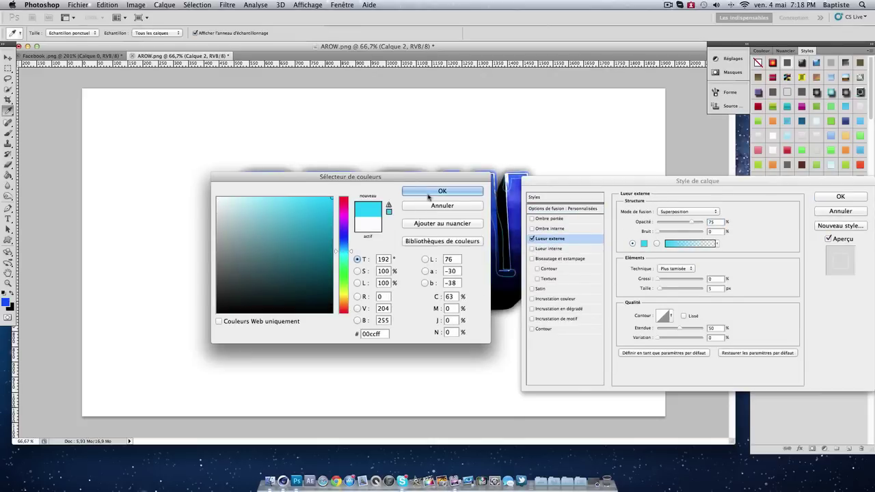
left_click(442, 190)
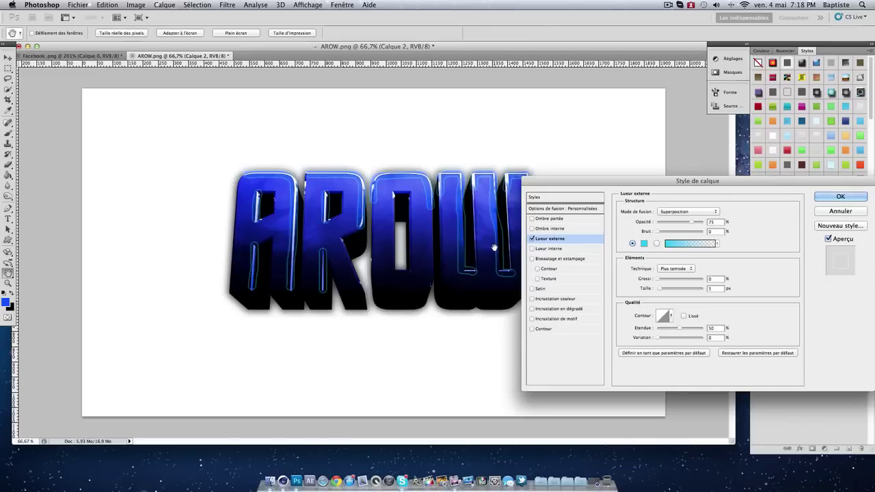
left_click_drag(660, 288, 677, 288)
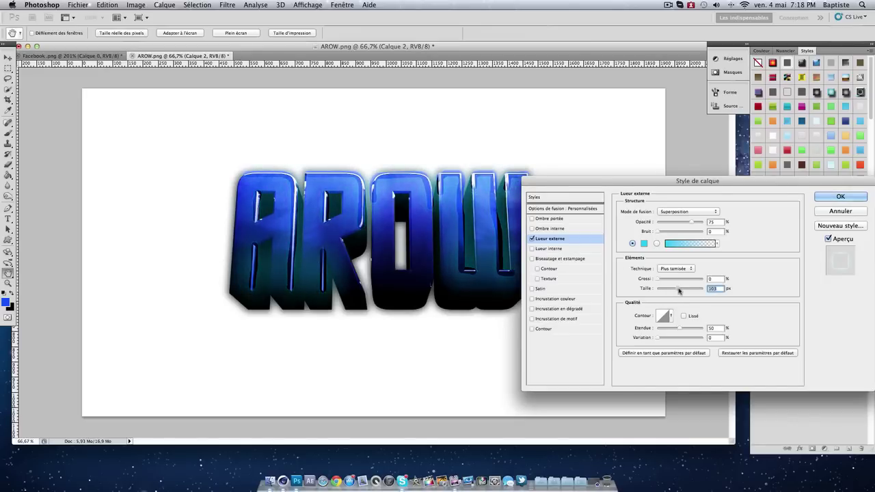
mouse_move(676, 290)
left_mouse_down()
mouse_move(659, 280)
mouse_move(675, 288)
left_mouse_up()
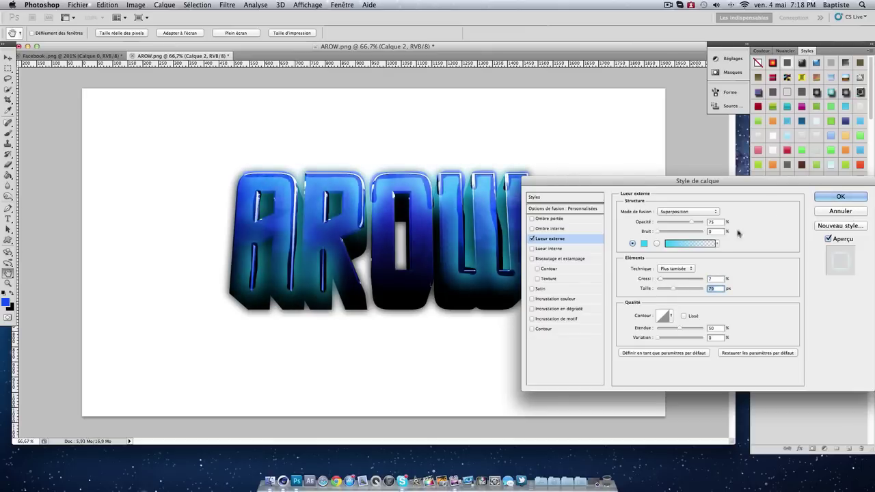
left_click(839, 196)
left_click(787, 242)
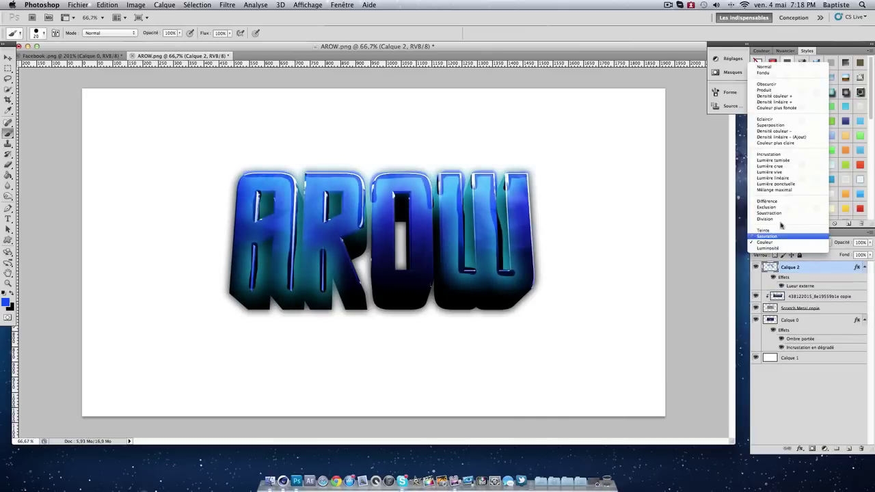
Try Fondu and Incrustation modes on Calque 2, reconfirm its style, then delete the layer
left_click(762, 72)
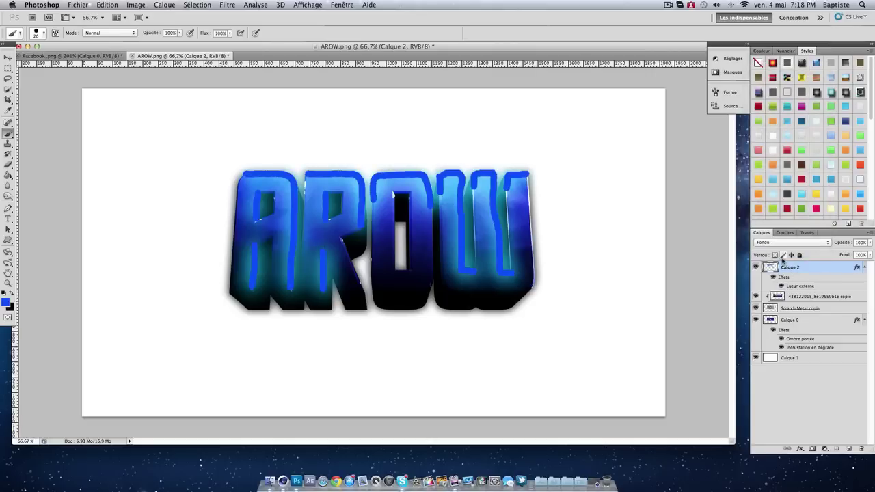
left_click(779, 244)
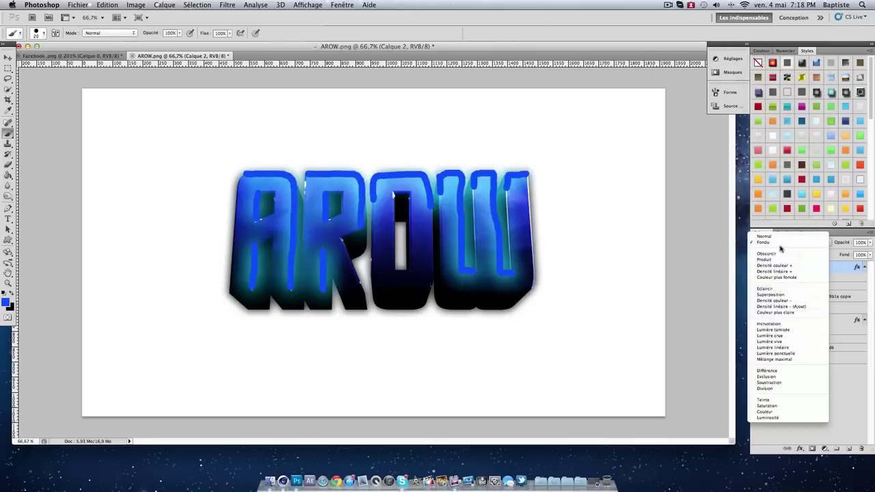
left_click(775, 323)
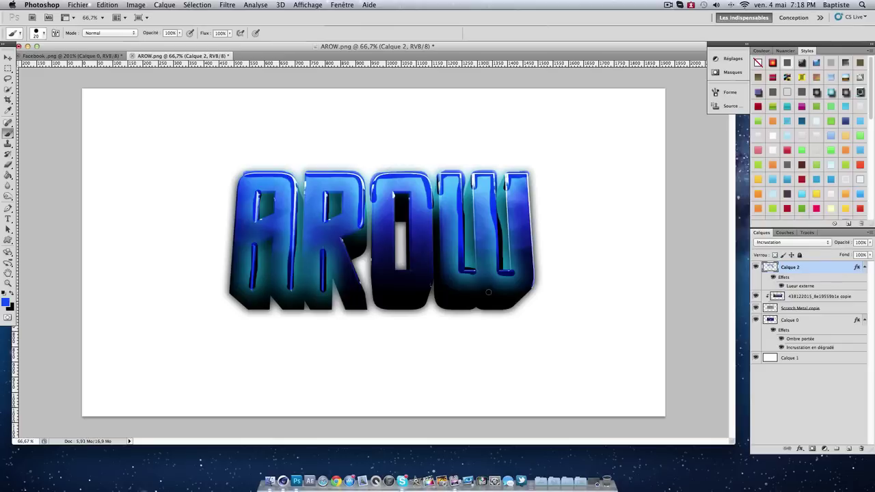
double_click(824, 268)
left_click(858, 197)
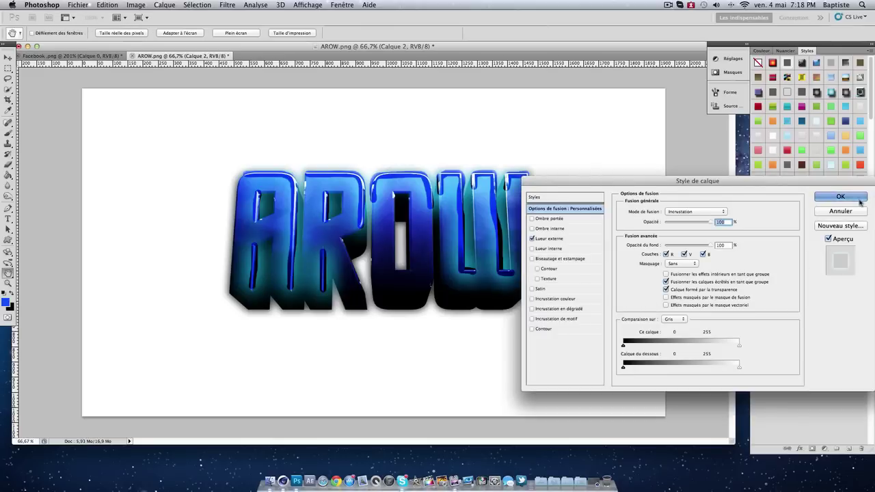
left_click(818, 273, "alt")
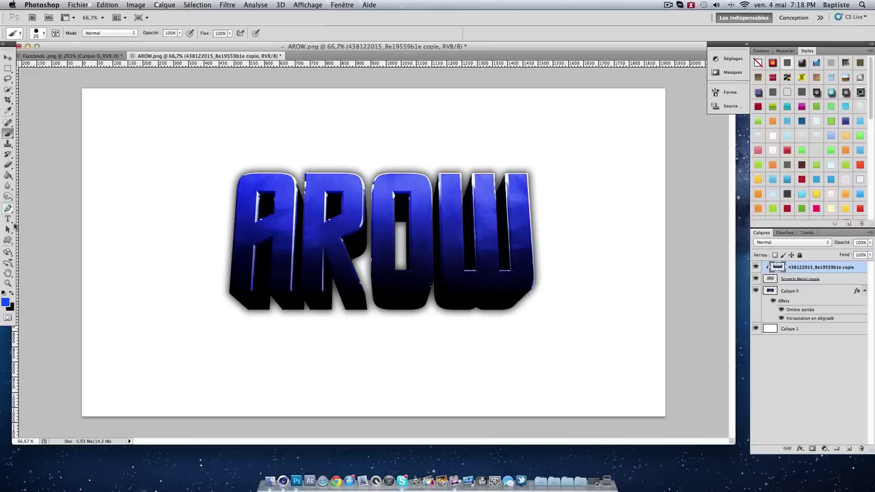
left_click(8, 208)
Shrink and reposition the AROW.png document window so the Finder window shows behind it
left_click(6, 134)
left_click_drag(292, 46, 296, 53)
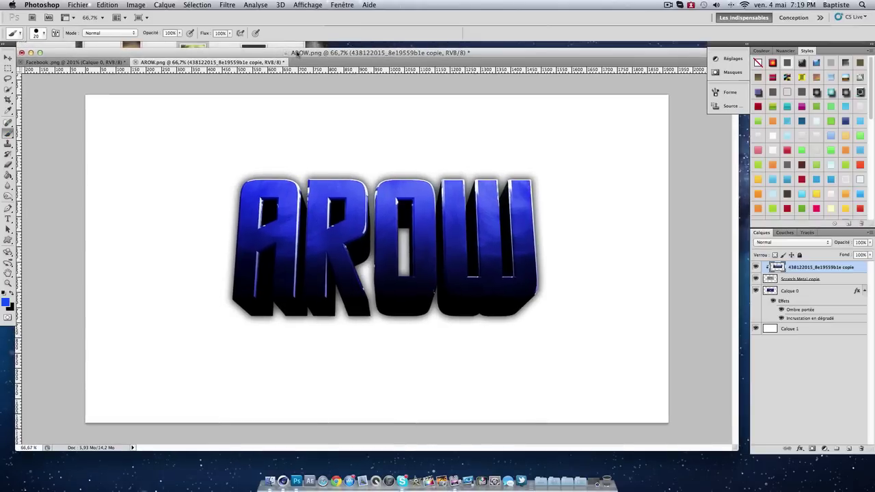
left_click_drag(736, 450, 641, 436)
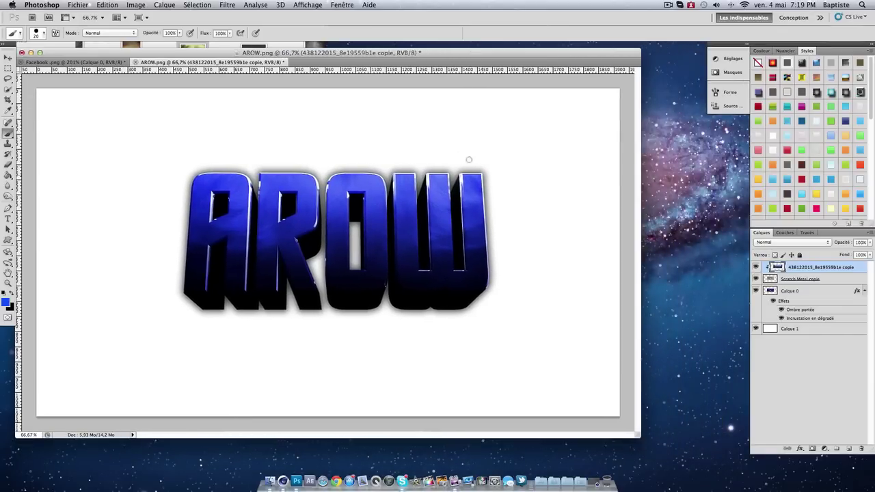
left_click_drag(349, 53, 377, 57)
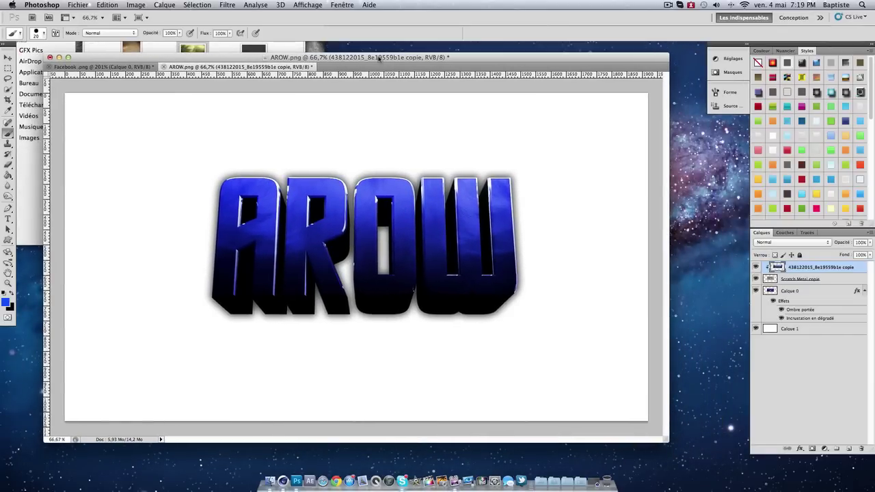